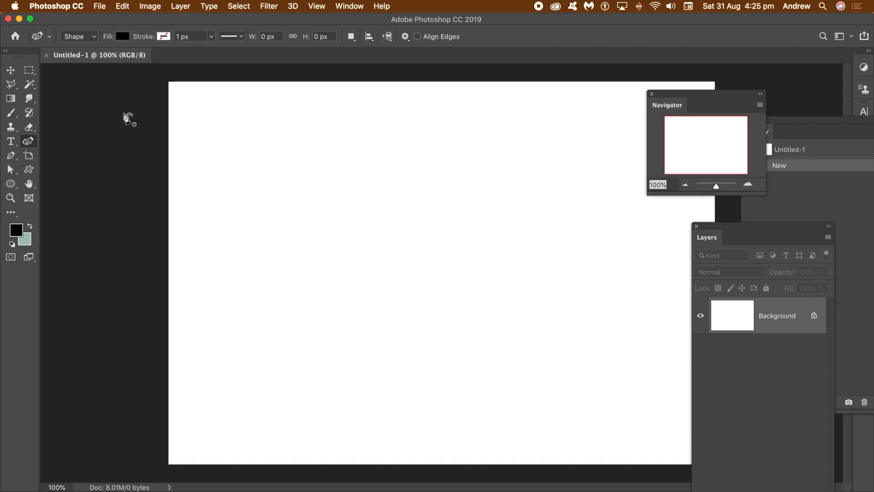
# Draw a closed, black-filled S-shaped blob across the canvas with the Curvature Pen tool in Shape mode.
pyautogui.click(88, 39)
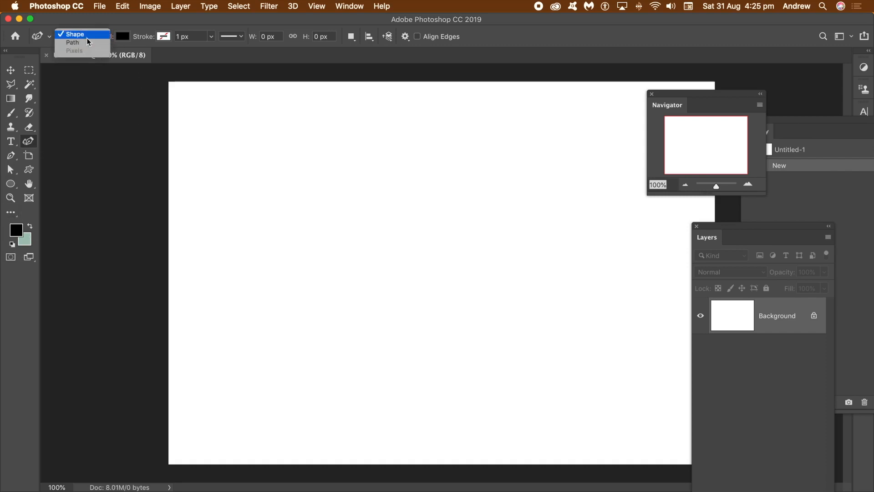
pyautogui.click(109, 36)
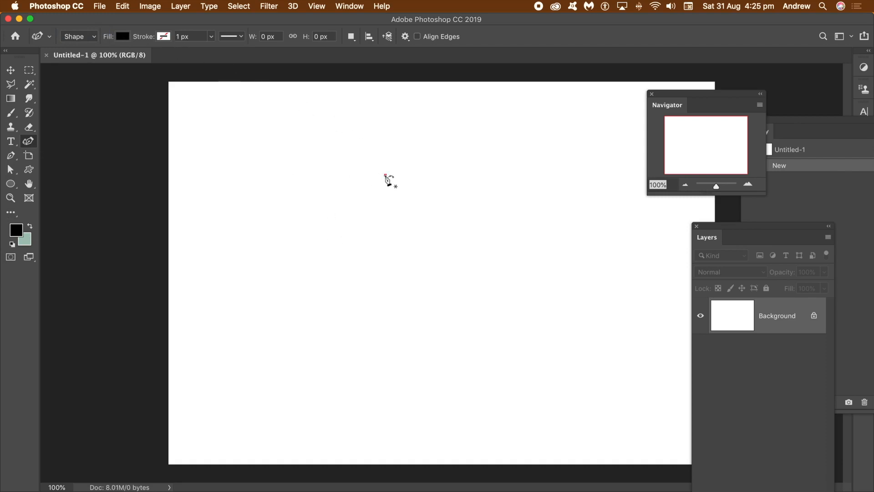
pyautogui.click(268, 145)
pyautogui.click(273, 241)
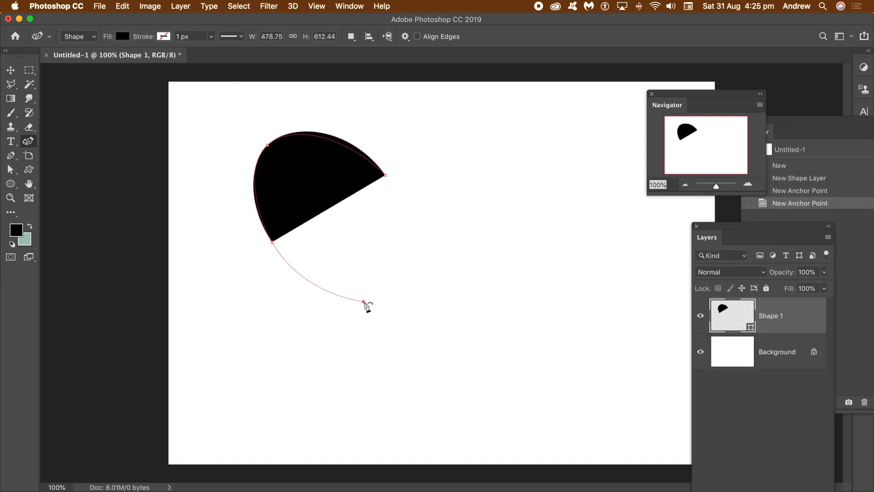
pyautogui.click(364, 301)
pyautogui.click(435, 267)
pyautogui.click(391, 371)
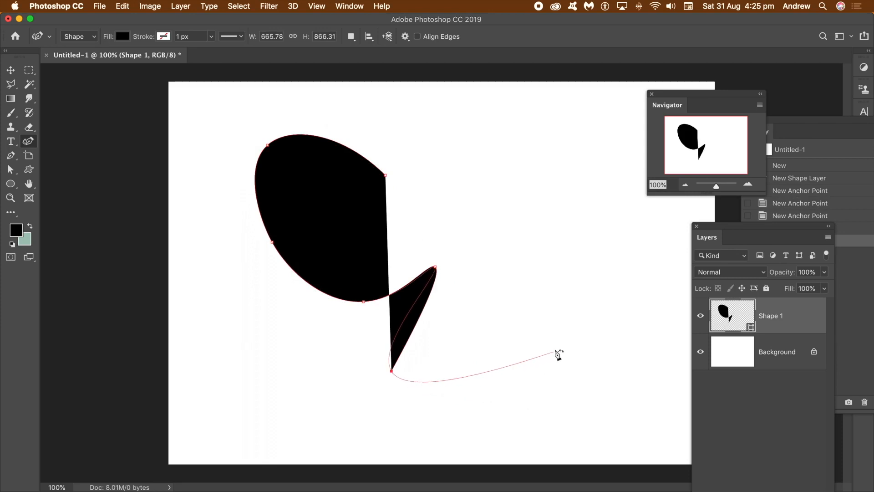
pyautogui.click(555, 350)
pyautogui.click(495, 202)
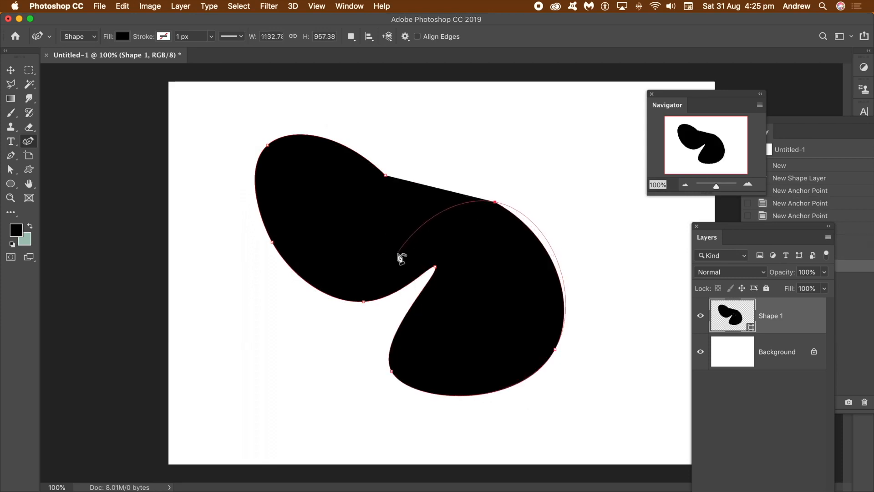
pyautogui.click(398, 253)
pyautogui.click(324, 244)
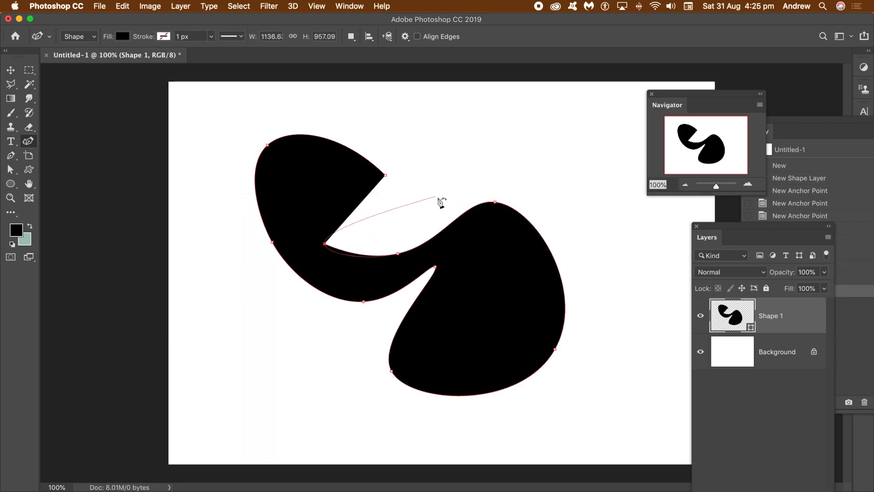
pyautogui.click(432, 215)
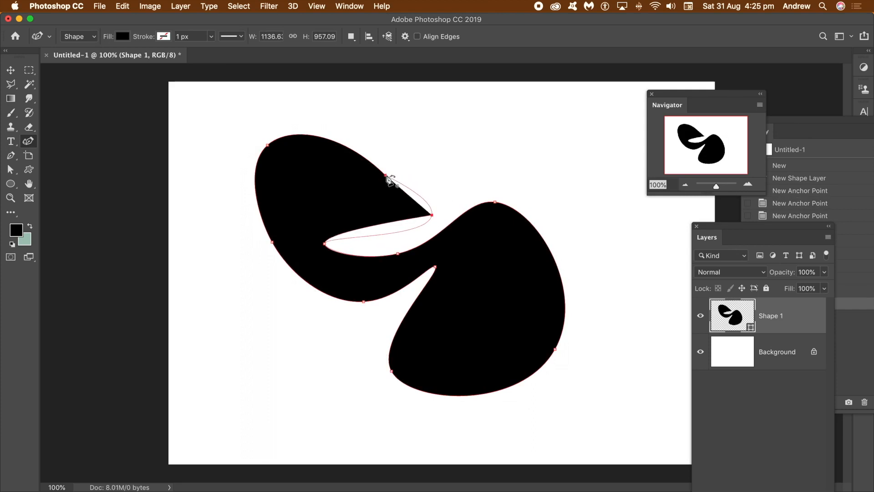
pyautogui.click(386, 175)
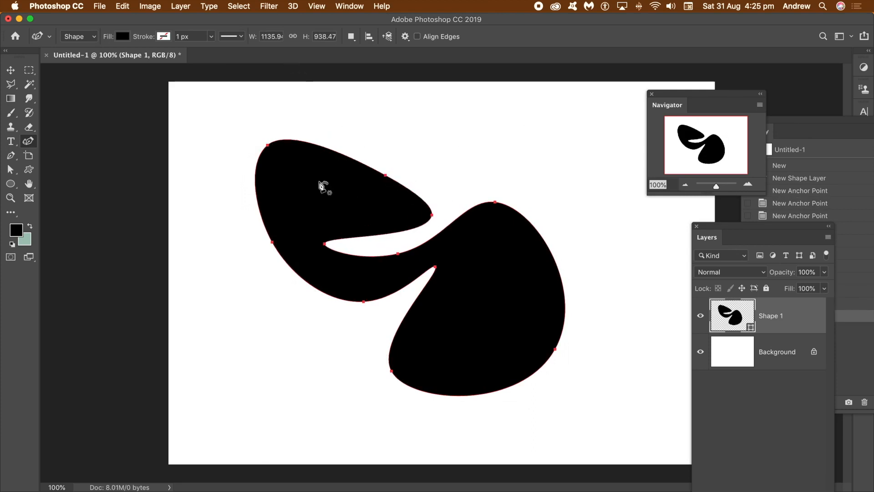
# Move the black shape slightly down and to the left, and display its path's anchor points.
pyautogui.click(11, 71)
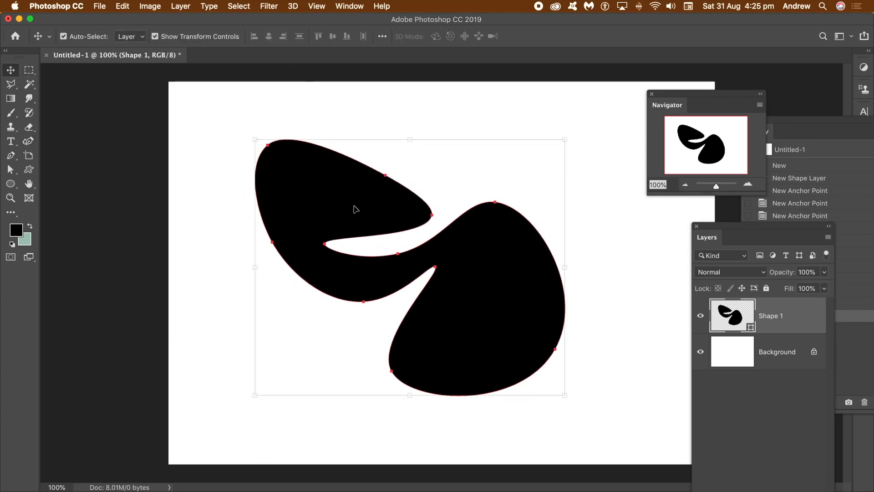
pyautogui.moveTo(353, 209); pyautogui.dragTo(345, 214)
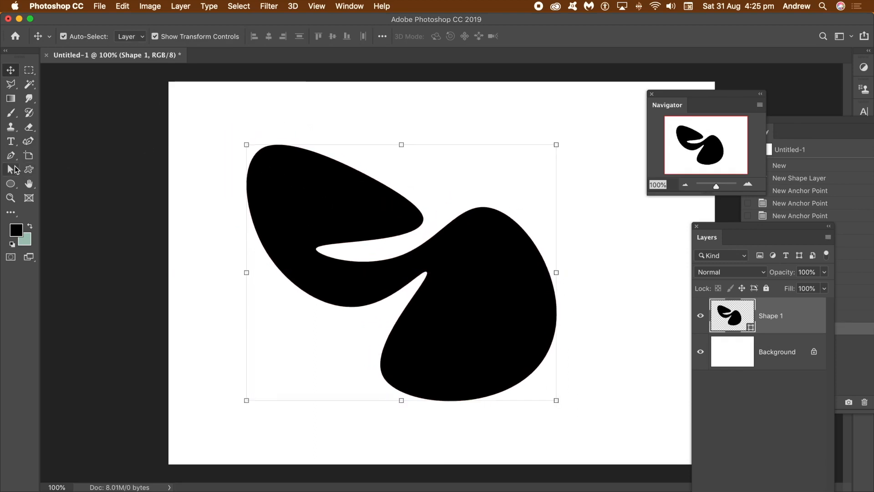
pyautogui.click(11, 169)
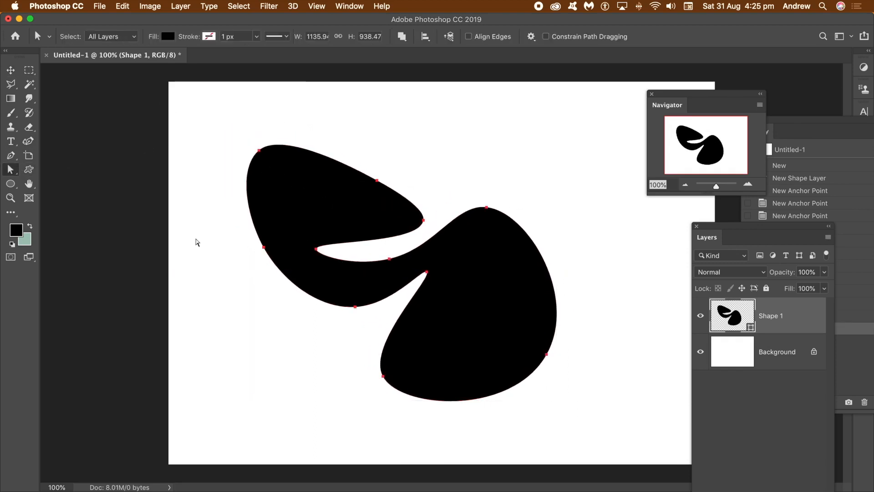
# Reshape the blob by moving its upper lobe's anchor outward and two anchors on the lower lobe with the Curvature Pen.
pyautogui.click(27, 145)
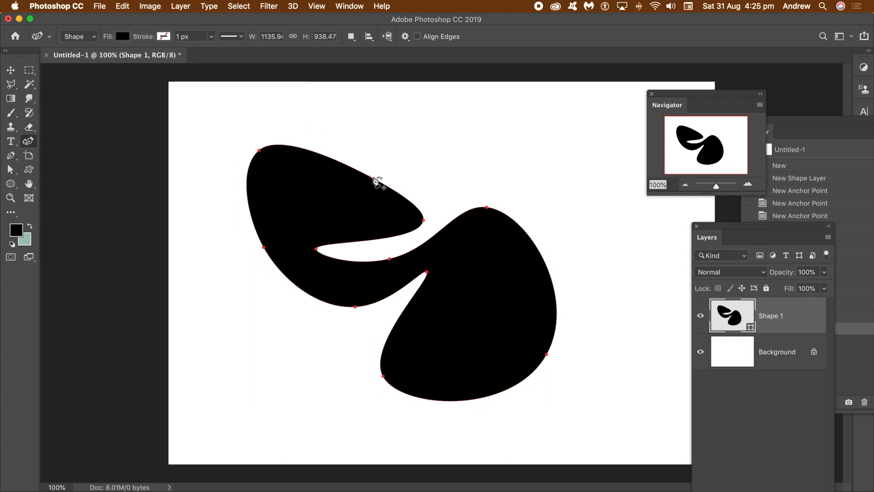
pyautogui.moveTo(377, 182); pyautogui.dragTo(453, 163)
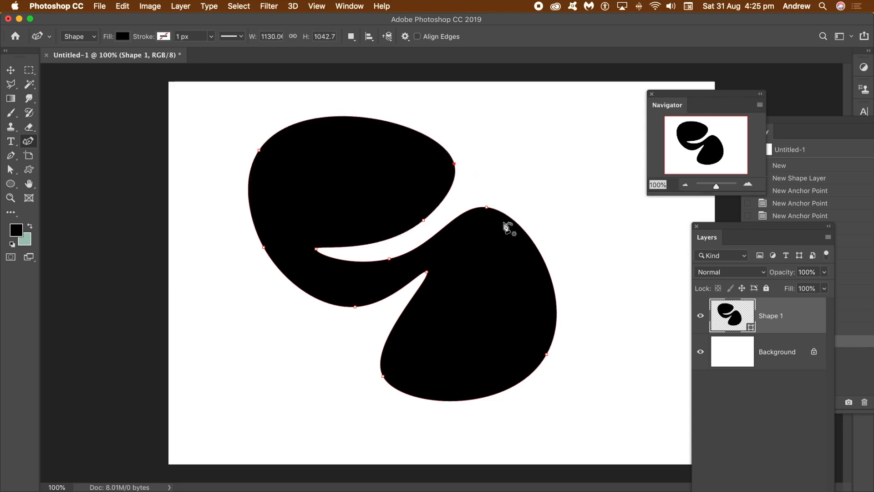
pyautogui.moveTo(487, 208); pyautogui.dragTo(543, 245)
pyautogui.moveTo(547, 355); pyautogui.dragTo(516, 389)
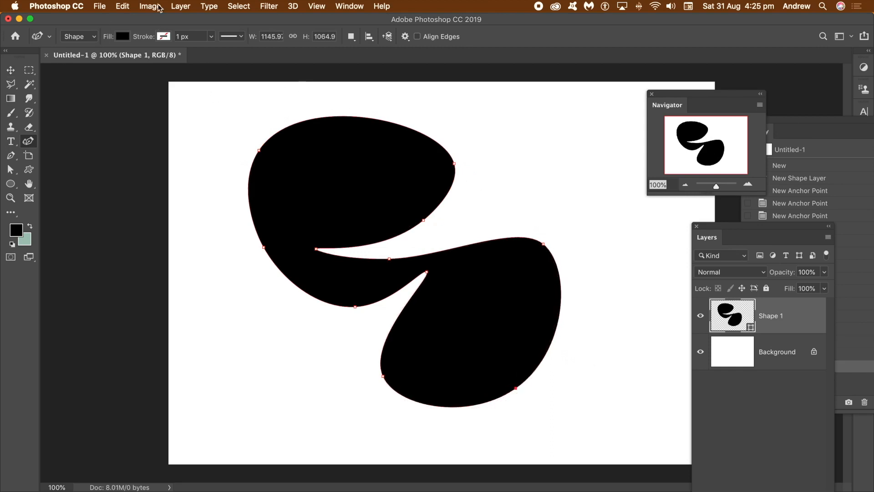
pyautogui.click(178, 6)
pyautogui.moveTo(203, 119)
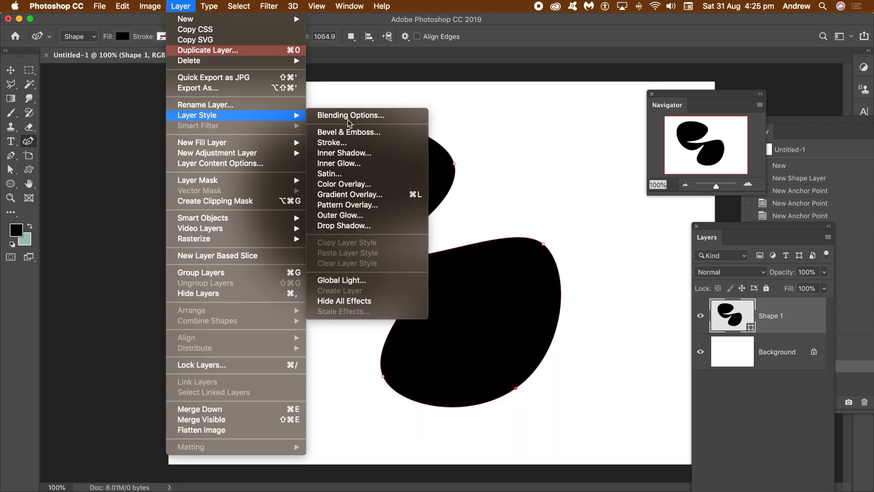
pyautogui.click(353, 146)
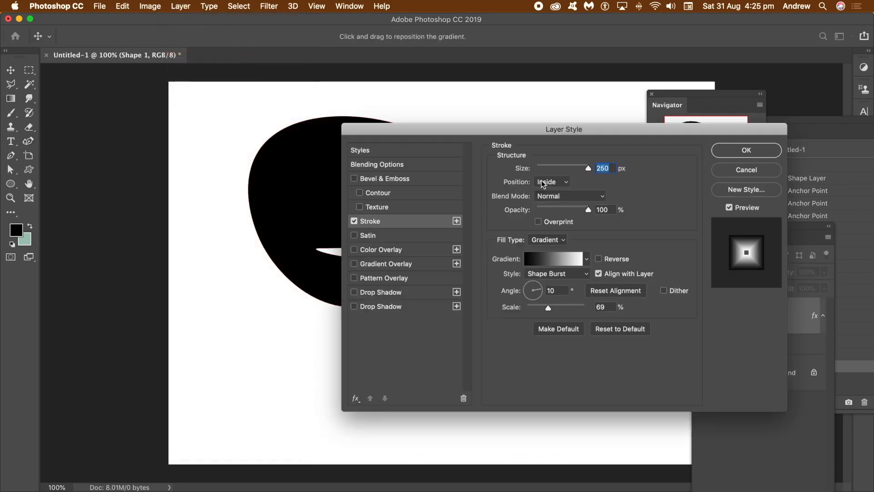
pyautogui.moveTo(467, 123)
pyautogui.mouseDown()
pyautogui.moveTo(516, 116)
pyautogui.moveTo(656, 141)
pyautogui.moveTo(575, 115)
pyautogui.mouseUp()
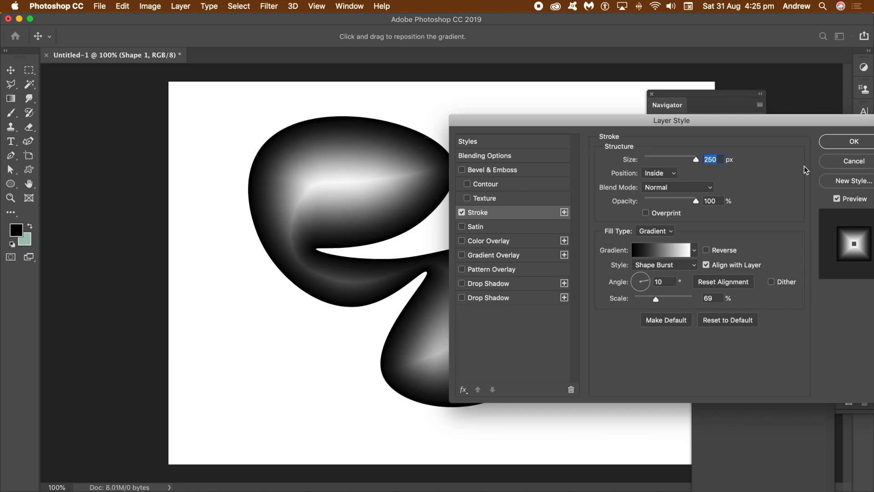
pyautogui.moveTo(582, 127)
pyautogui.mouseDown()
pyautogui.moveTo(652, 137)
pyautogui.moveTo(385, 151)
pyautogui.mouseUp()
pyautogui.click(663, 192)
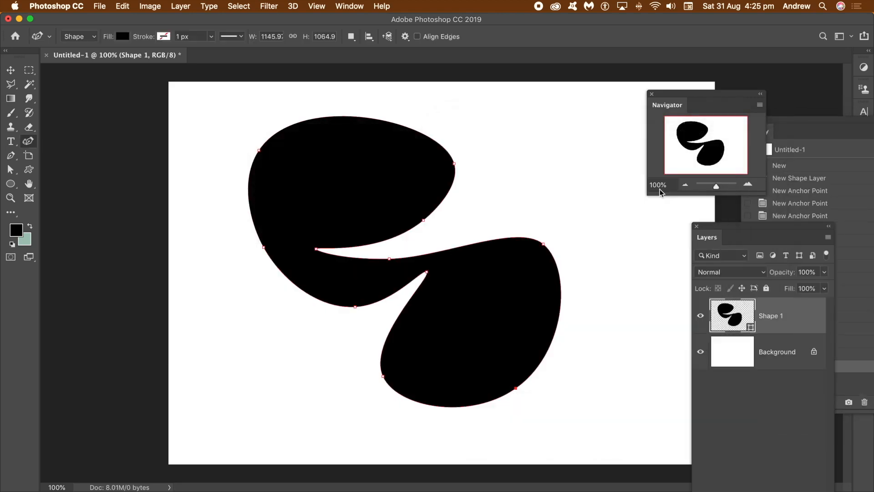
# Scale the black shape down proportionally and place it in the upper-left part of the canvas.
pyautogui.click(8, 72)
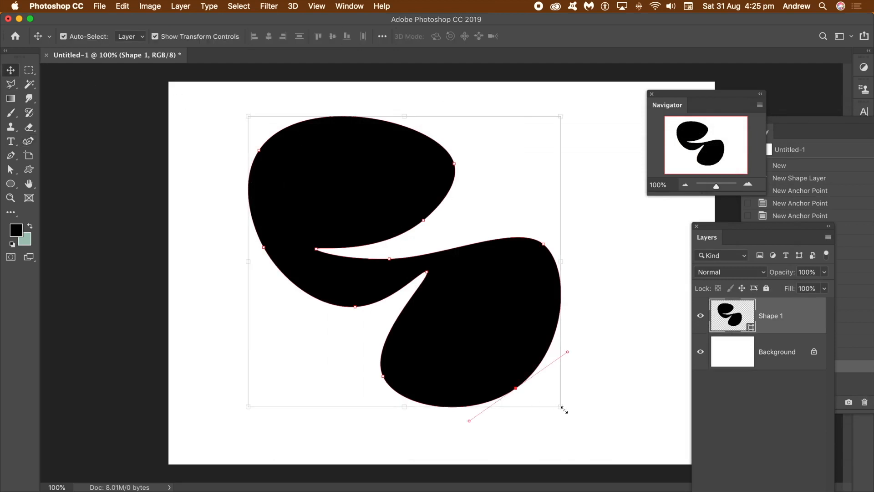
pyautogui.click(584, 424)
pyautogui.click(513, 363)
pyautogui.moveTo(560, 405); pyautogui.dragTo(485, 338)
pyautogui.moveTo(421, 294); pyautogui.dragTo(430, 320)
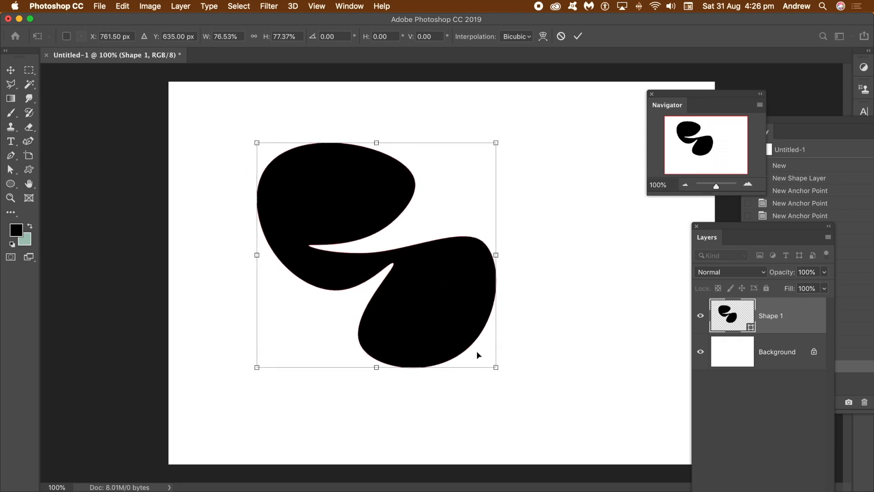
pyautogui.moveTo(496, 367); pyautogui.dragTo(480, 355)
pyautogui.press('Return')
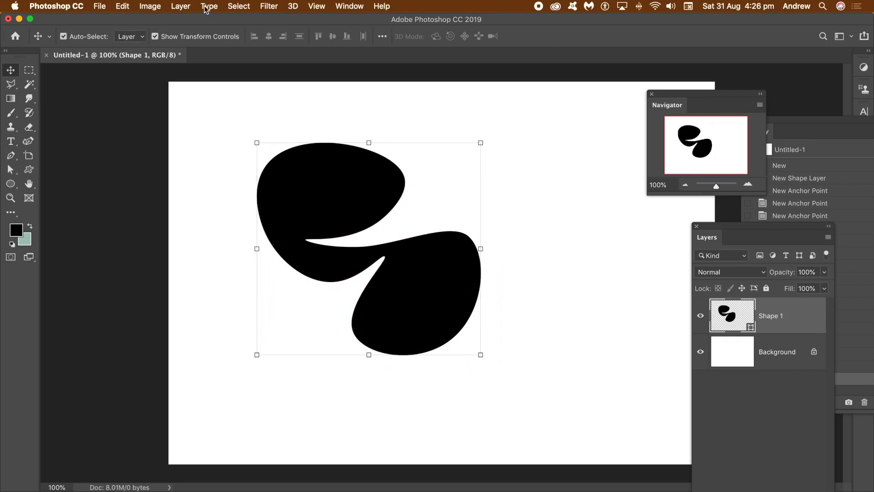
# Add a 193 px inside stroke layer style to the shape, filled with a black-to-white Shape Burst gradient.
pyautogui.click(186, 6)
pyautogui.moveTo(199, 117)
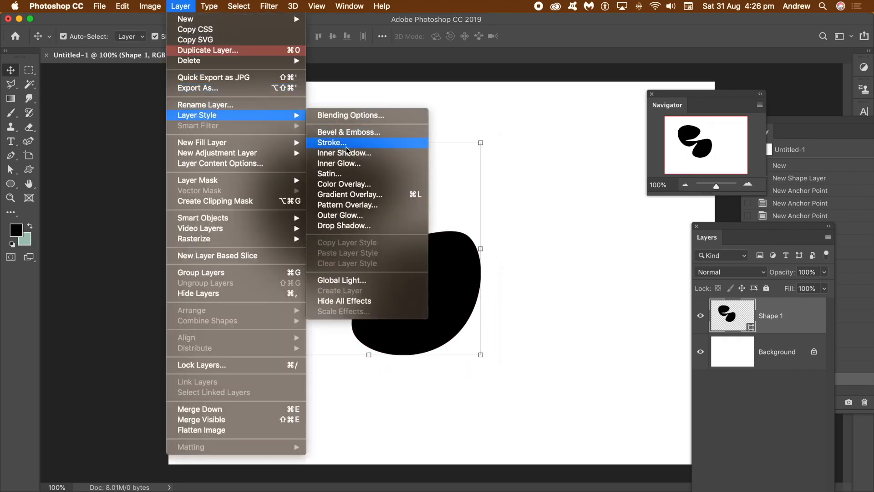
pyautogui.click(332, 142)
pyautogui.moveTo(441, 144)
pyautogui.mouseDown()
pyautogui.moveTo(700, 145)
pyautogui.moveTo(666, 138)
pyautogui.mouseUp()
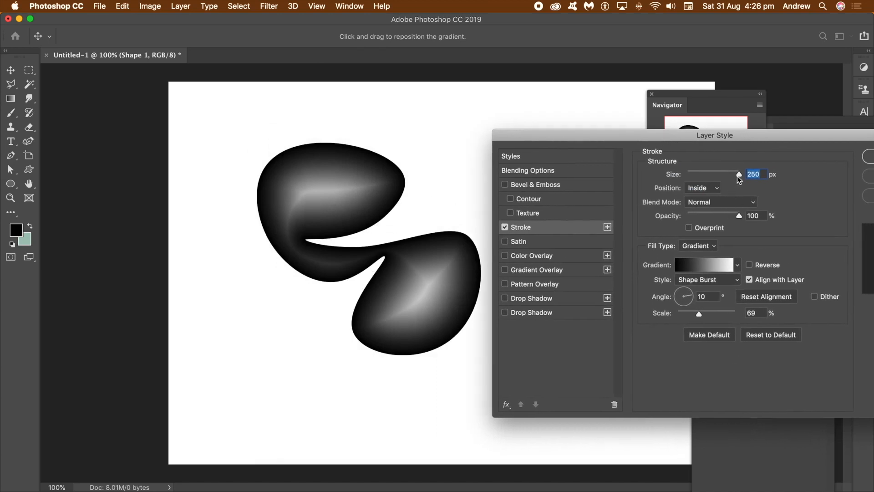
pyautogui.moveTo(736, 174); pyautogui.dragTo(730, 173)
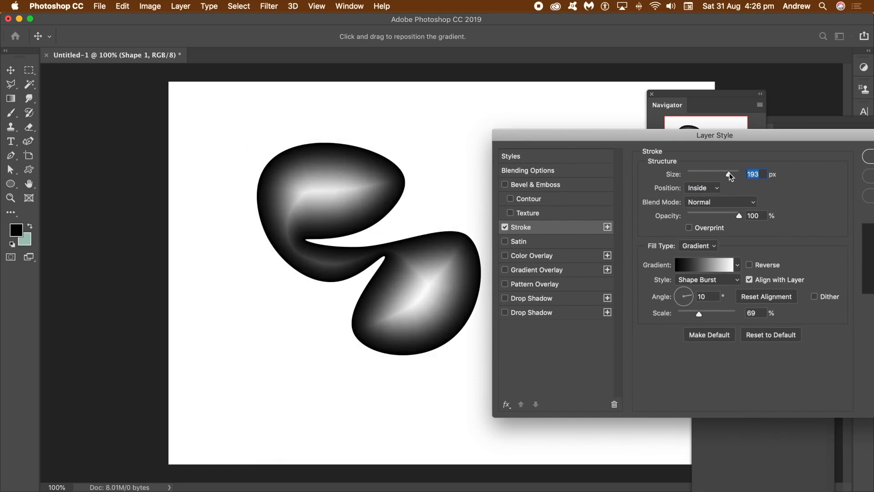
pyautogui.moveTo(716, 136); pyautogui.dragTo(654, 132)
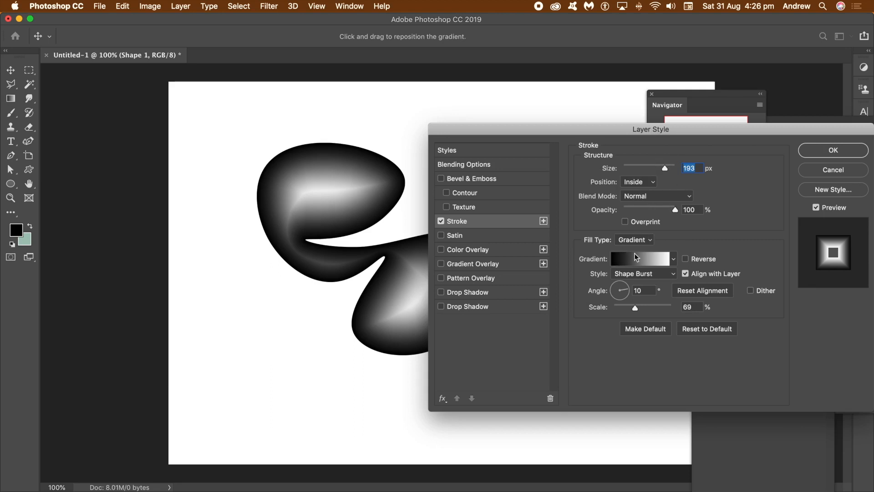
pyautogui.click(674, 260)
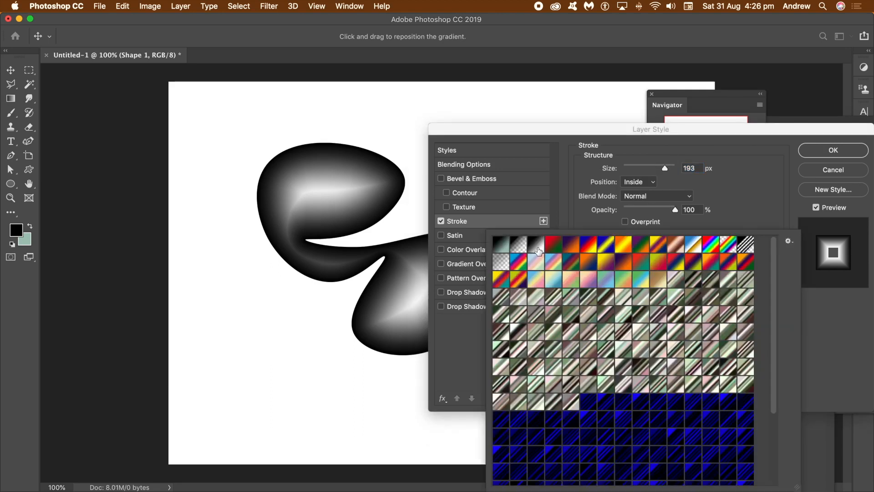
pyautogui.click(758, 213)
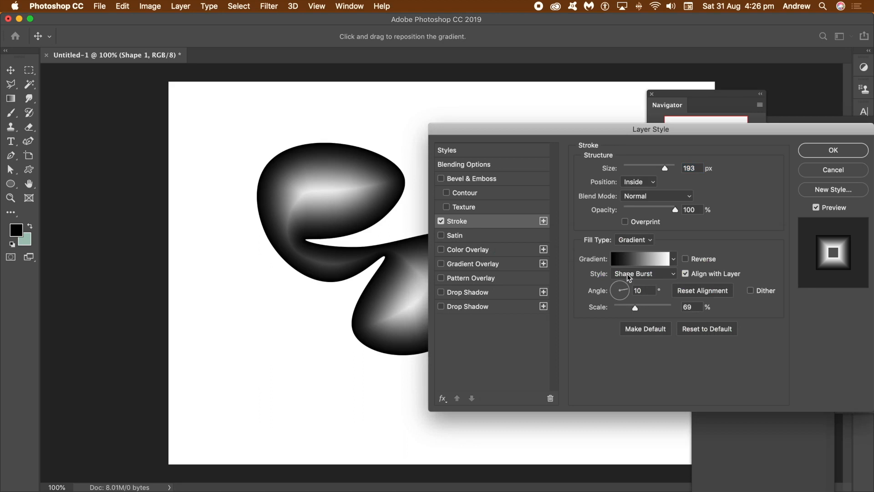
pyautogui.click(833, 151)
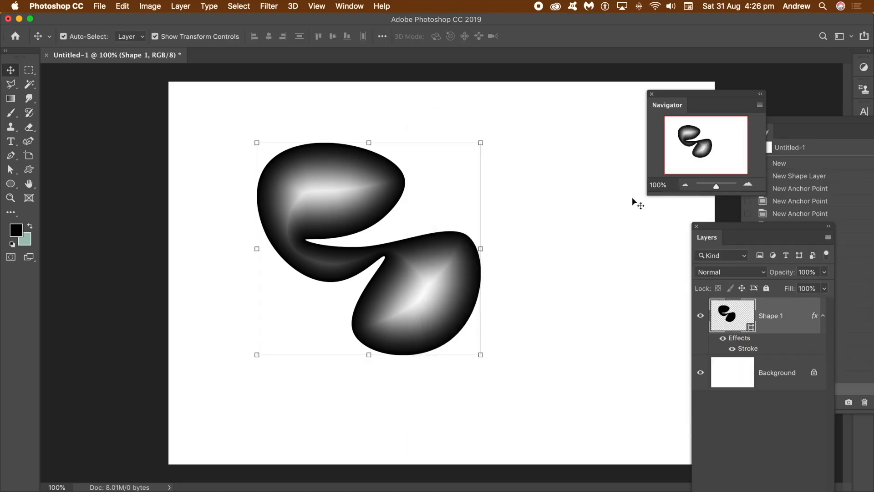
# Convert the styled shape layer to a smart object.
pyautogui.click(186, 6)
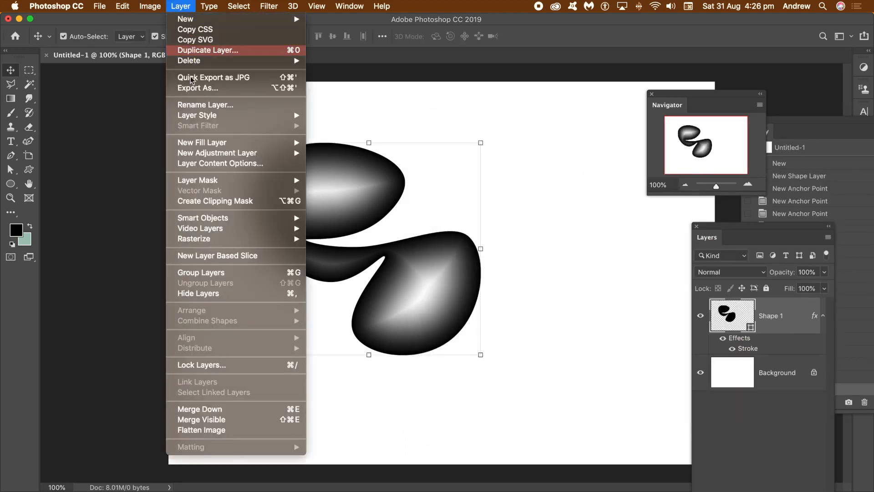
pyautogui.moveTo(223, 218)
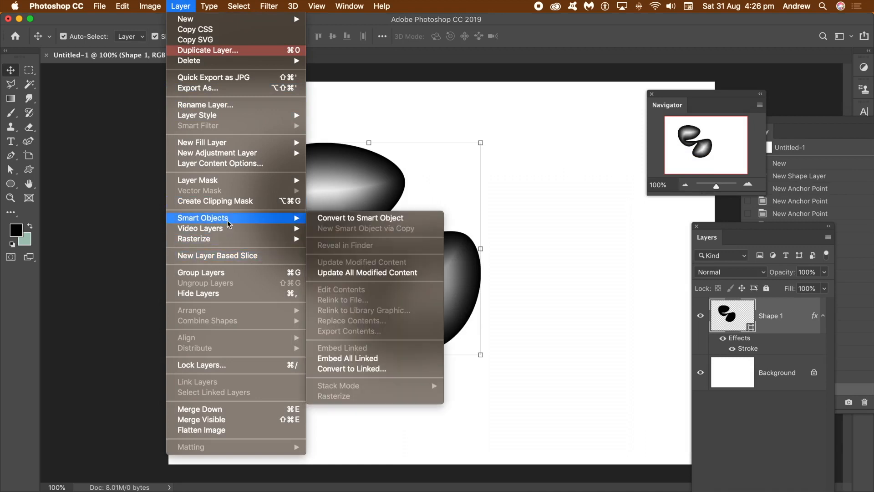
pyautogui.click(362, 219)
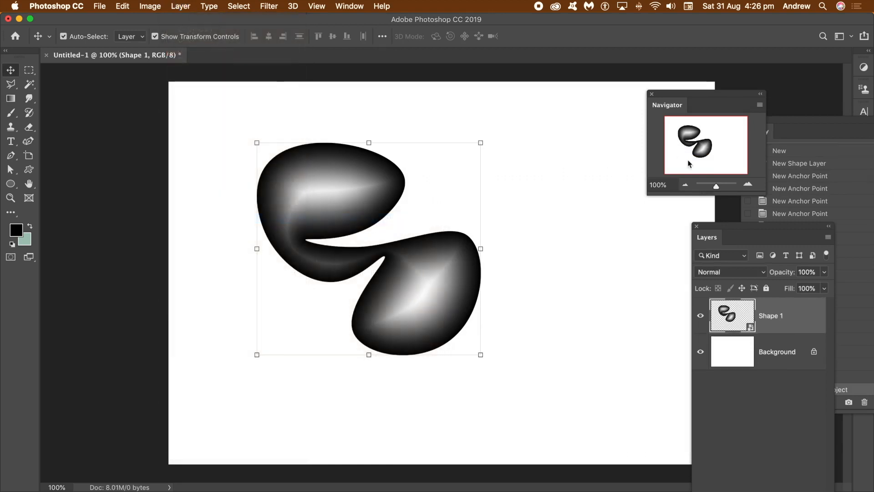
# Duplicate the smart object five times and spread the overlapping copies across the canvas.
pyautogui.moveTo(714, 189); pyautogui.dragTo(711, 189)
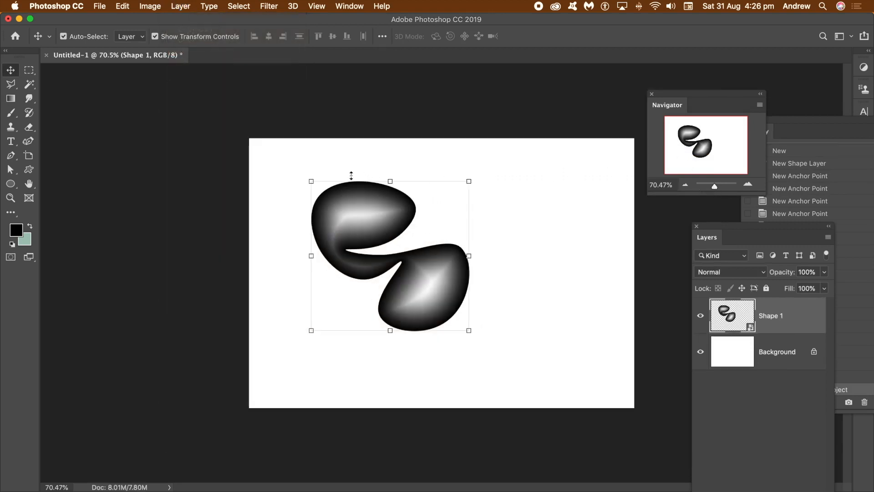
pyautogui.moveTo(376, 204); pyautogui.dragTo(526, 152)
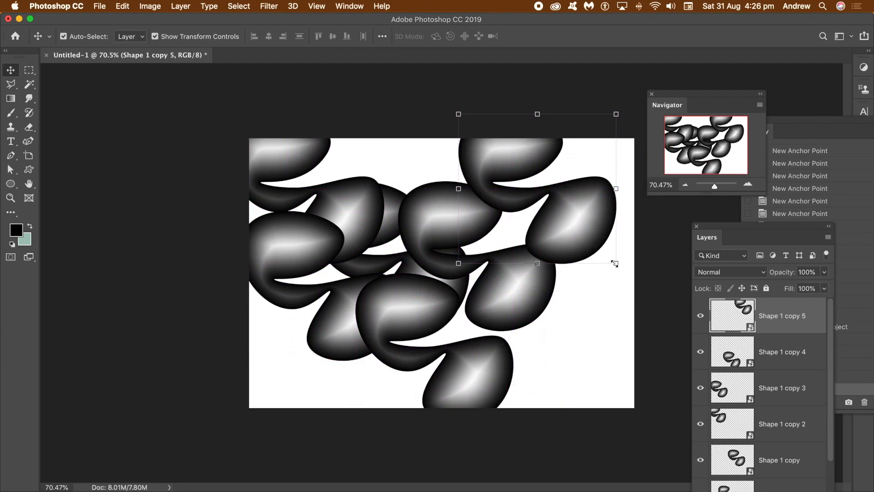
# Enlarge the upper-right copy to about 127%, rotate it about 59 degrees, and duplicate it twice toward the lower canvas.
pyautogui.moveTo(616, 264); pyautogui.dragTo(488, 364)
pyautogui.press('Return')
pyautogui.moveTo(521, 292); pyautogui.dragTo(339, 391)
pyautogui.moveTo(429, 219); pyautogui.dragTo(395, 251)
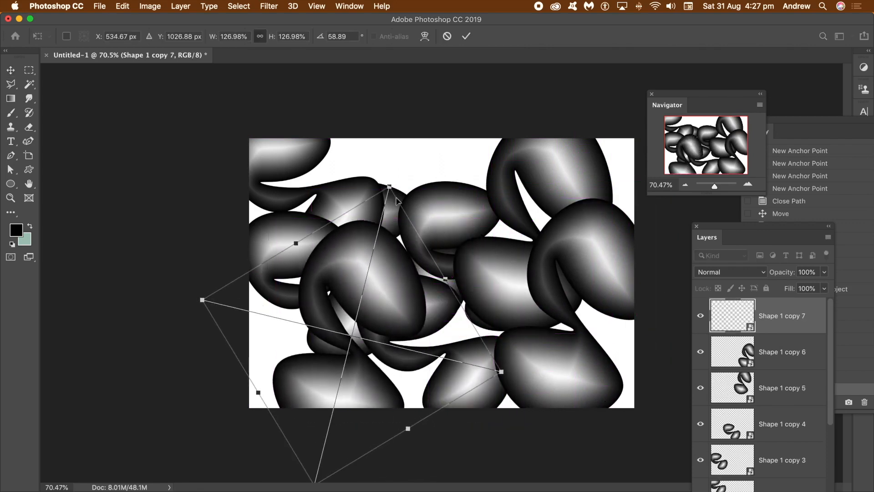
# Scale down the newest copy at the lower left and duplicate it twice, at the top centre and bottom centre.
pyautogui.moveTo(391, 187); pyautogui.dragTo(436, 161)
pyautogui.press('Return')
pyautogui.moveTo(438, 164); pyautogui.dragTo(396, 326)
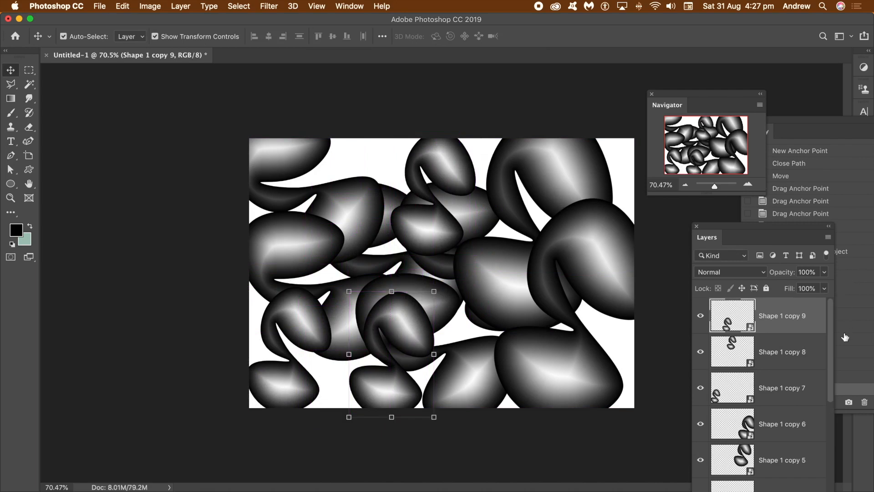
# Convert all the shape layers above the background into a single smart object.
pyautogui.moveTo(829, 328); pyautogui.dragTo(828, 435)
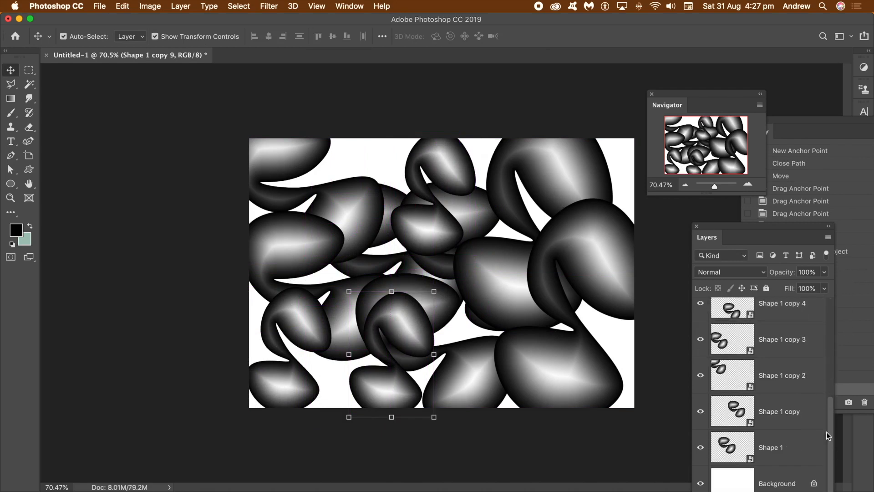
pyautogui.keyDown('shift'); pyautogui.click(768, 450); pyautogui.keyUp('shift')
pyautogui.click(181, 5)
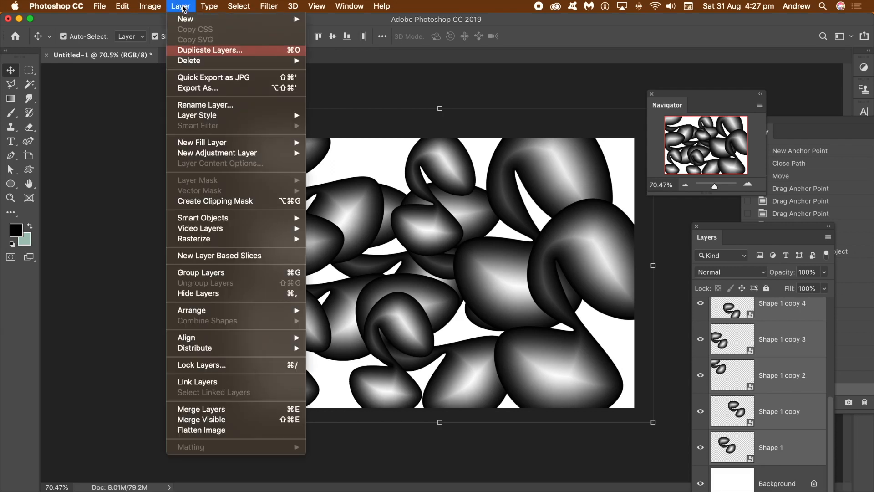
pyautogui.moveTo(234, 218)
pyautogui.click(342, 219)
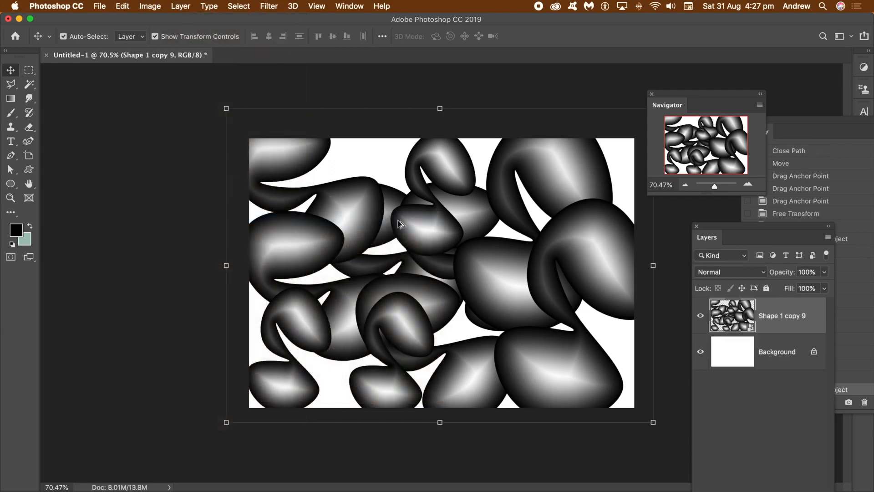
# Duplicate the combined smart object six times at reduced sizes and spread the overlapping copies across the canvas.
pyautogui.moveTo(354, 216); pyautogui.dragTo(289, 186)
pyautogui.moveTo(162, 79); pyautogui.dragTo(327, 200)
pyautogui.moveTo(373, 226); pyautogui.dragTo(313, 176)
pyautogui.moveTo(540, 145); pyautogui.dragTo(535, 280)
pyautogui.moveTo(487, 255); pyautogui.dragTo(608, 312)
pyautogui.press('Return')
pyautogui.keyDown('alt'); pyautogui.moveTo(545, 280); pyautogui.dragTo(386, 299); pyautogui.keyUp('alt')
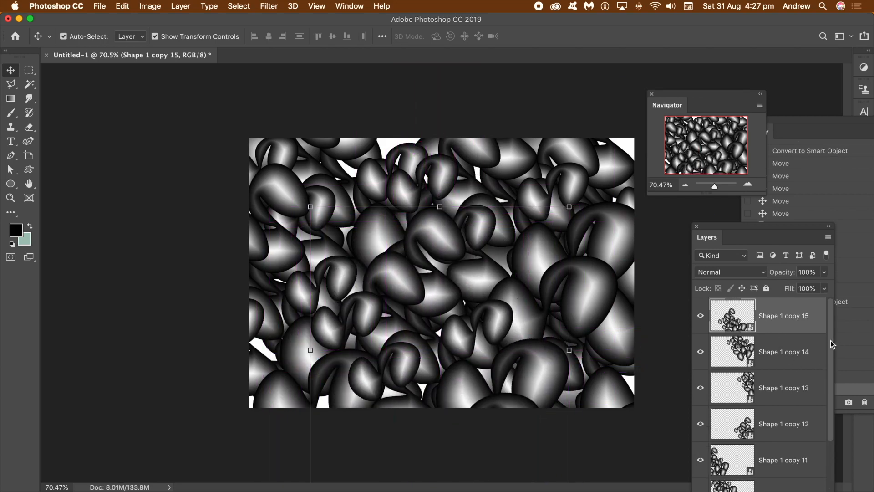
# Combine the layers Shape 1 copy 9 through Shape 1 copy 15 into one smart object.
pyautogui.scroll(-4, 824, 396)
pyautogui.keyDown('shift'); pyautogui.click(772, 447); pyautogui.keyUp('shift')
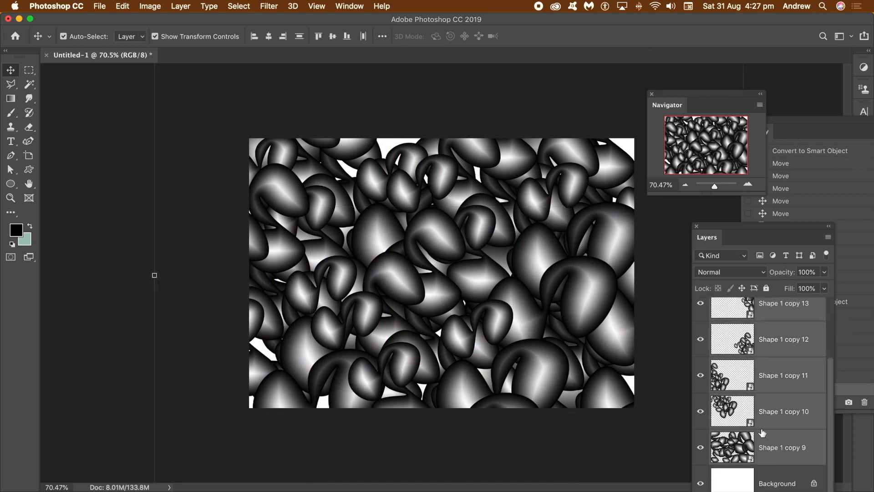
pyautogui.click(178, 6)
pyautogui.moveTo(203, 219)
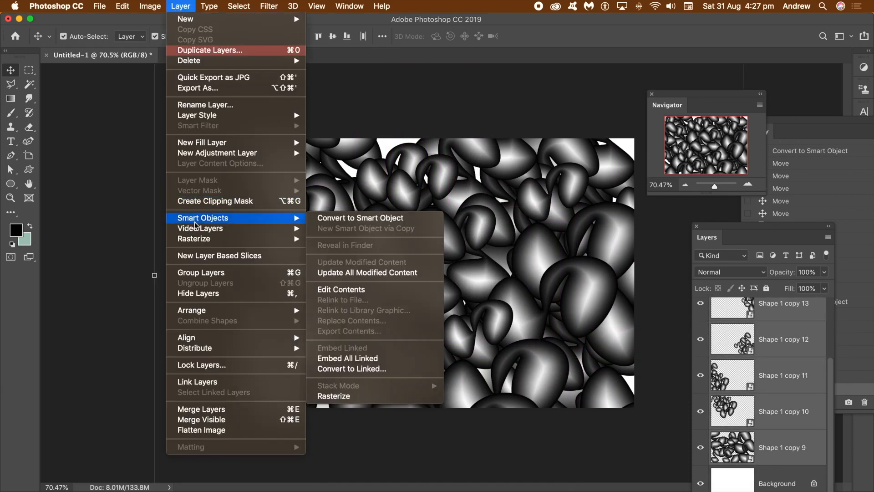
pyautogui.click(322, 217)
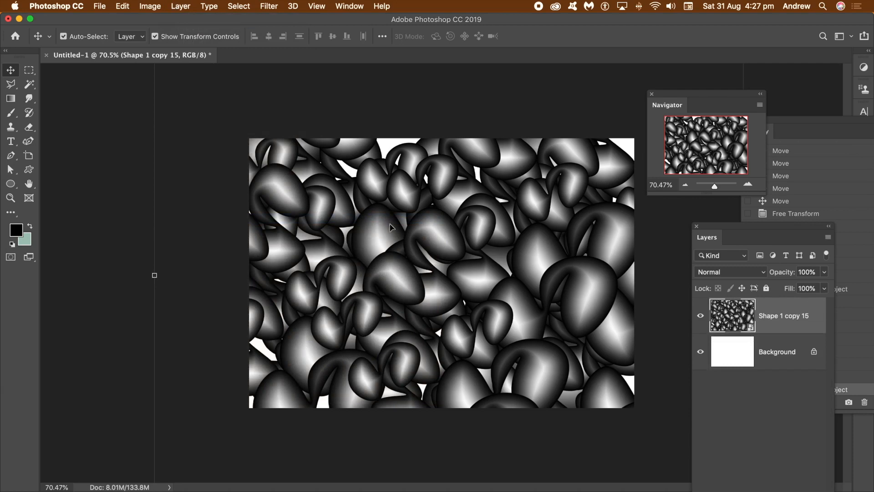
# Duplicate the new smart object twice, placing a reduced copy at the upper left and a smaller, rotated one at the lower right.
pyautogui.moveTo(403, 236); pyautogui.dragTo(328, 214)
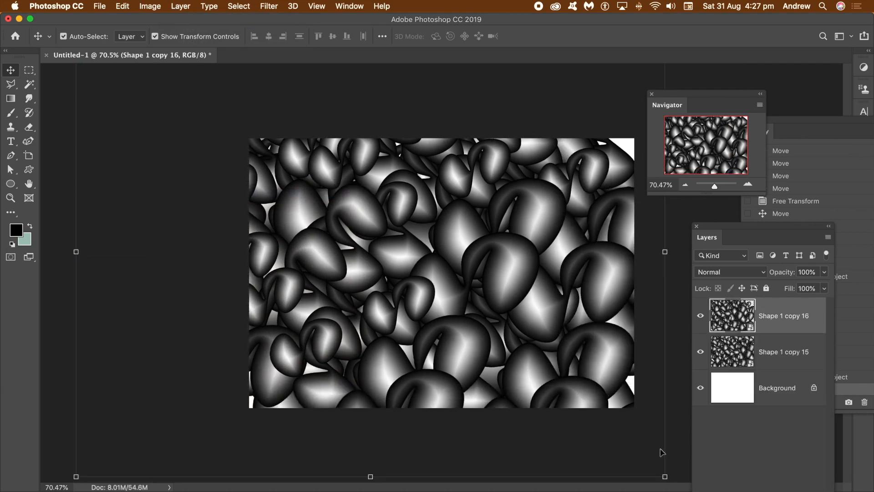
pyautogui.moveTo(665, 476); pyautogui.dragTo(434, 300)
pyautogui.moveTo(377, 230); pyautogui.dragTo(419, 279)
pyautogui.moveTo(477, 347); pyautogui.dragTo(441, 309)
pyautogui.moveTo(403, 262); pyautogui.dragTo(671, 407)
pyautogui.press('Return')
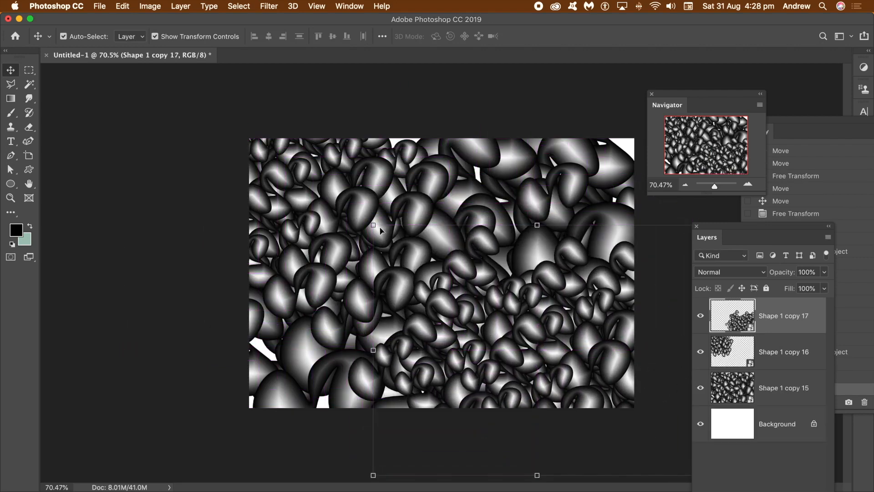
pyautogui.moveTo(372, 213); pyautogui.dragTo(565, 237)
pyautogui.press('Return')
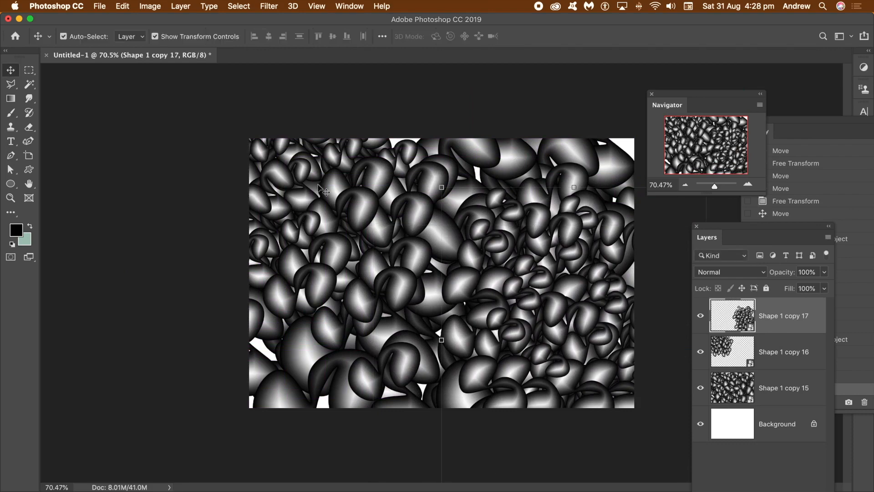
# Liquify Shape 1 copy 17 with broad forward-warp strokes into a swirl at brush size 1067, and shift the layer slightly left.
pyautogui.click(266, 6)
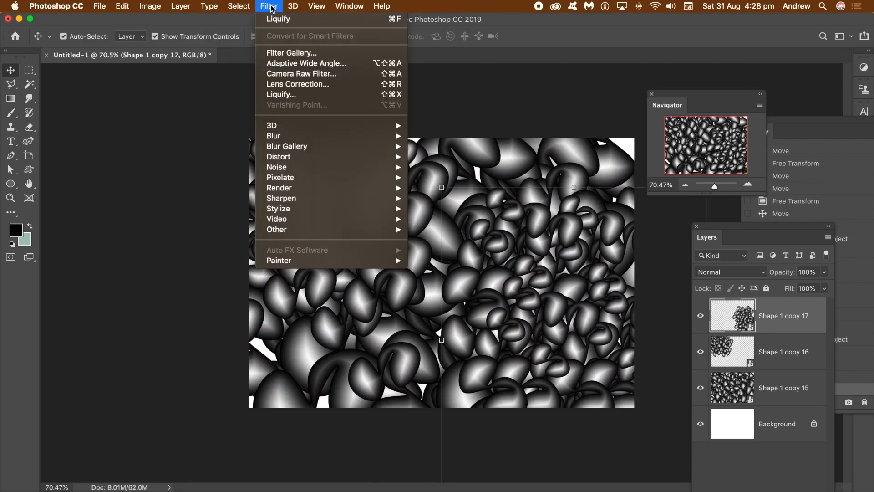
pyautogui.click(285, 96)
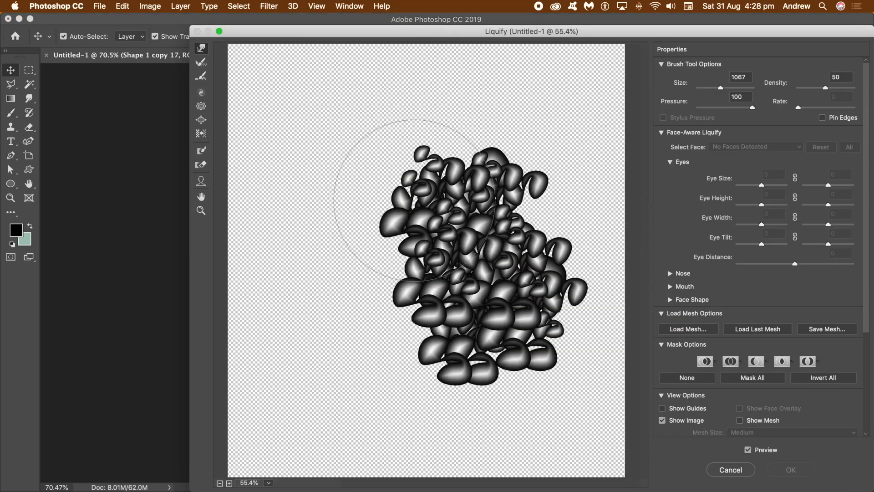
pyautogui.moveTo(459, 230); pyautogui.dragTo(379, 181)
pyautogui.moveTo(401, 211); pyautogui.dragTo(368, 276)
pyautogui.moveTo(343, 298)
pyautogui.mouseDown()
pyautogui.moveTo(388, 325)
pyautogui.moveTo(350, 341)
pyautogui.moveTo(466, 310)
pyautogui.moveTo(528, 281)
pyautogui.moveTo(514, 265)
pyautogui.mouseUp()
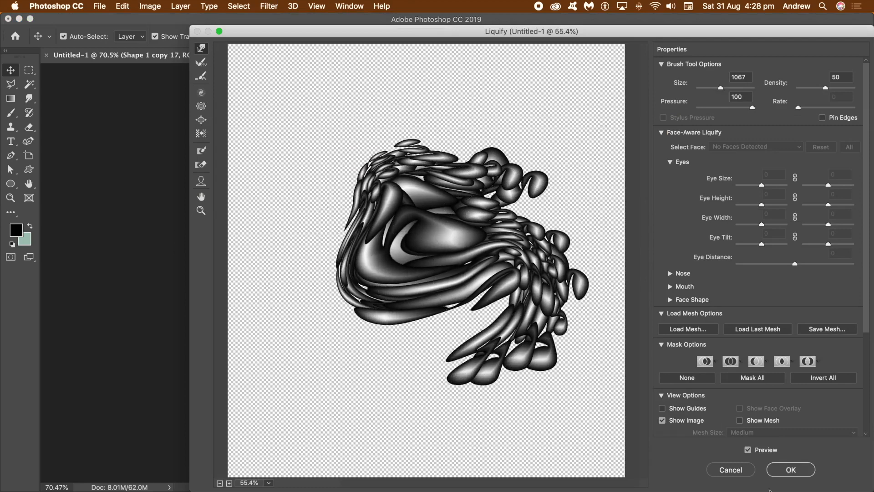
pyautogui.click(791, 469)
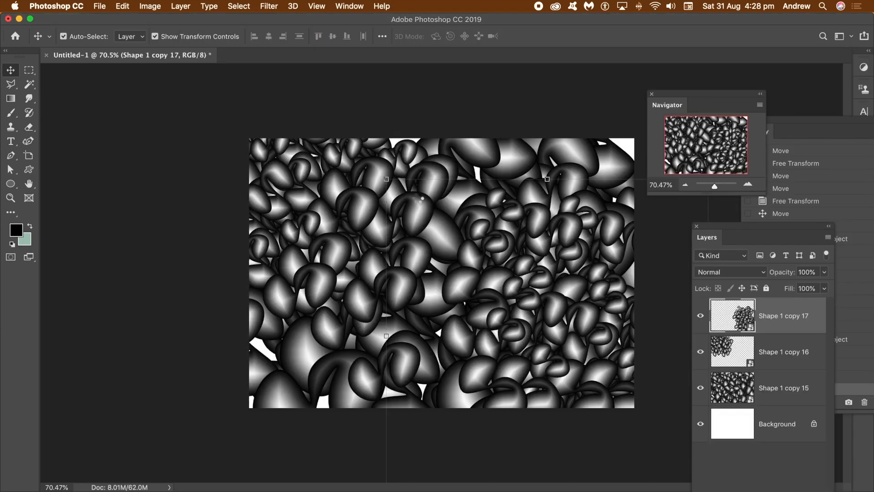
pyautogui.moveTo(482, 228); pyautogui.dragTo(461, 227)
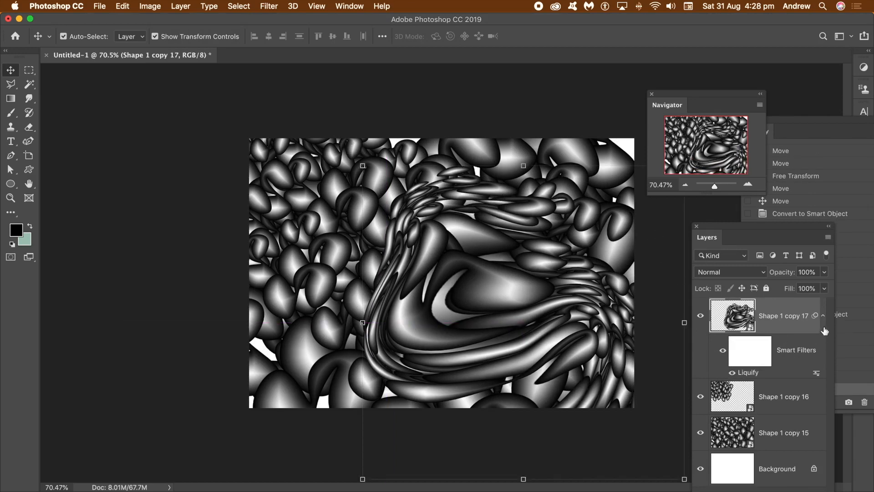
# Convert the layers Shape 1 copy 15, 16 and 17 into a single smart object.
pyautogui.moveTo(753, 229); pyautogui.dragTo(773, 139)
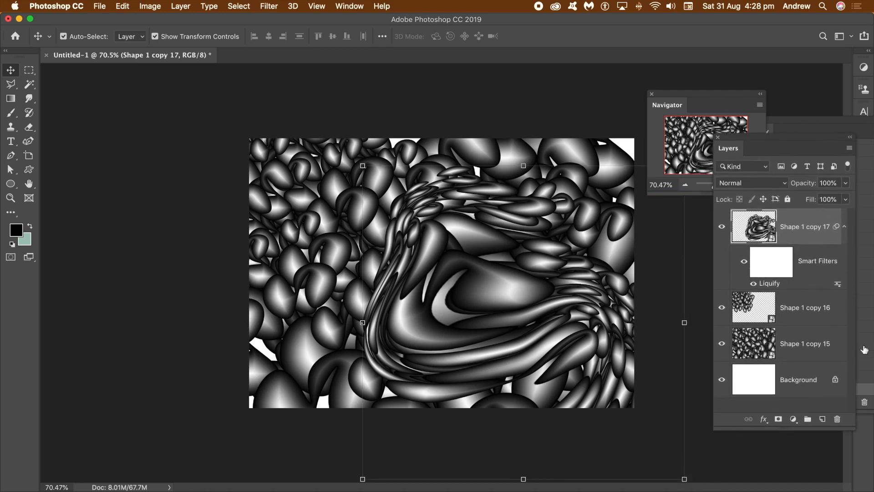
pyautogui.keyDown('shift'); pyautogui.click(808, 344); pyautogui.keyUp('shift')
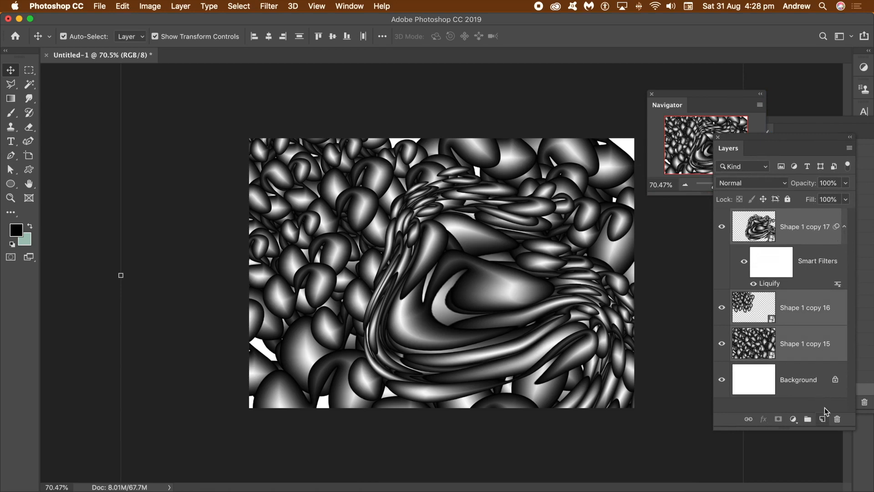
pyautogui.click(181, 6)
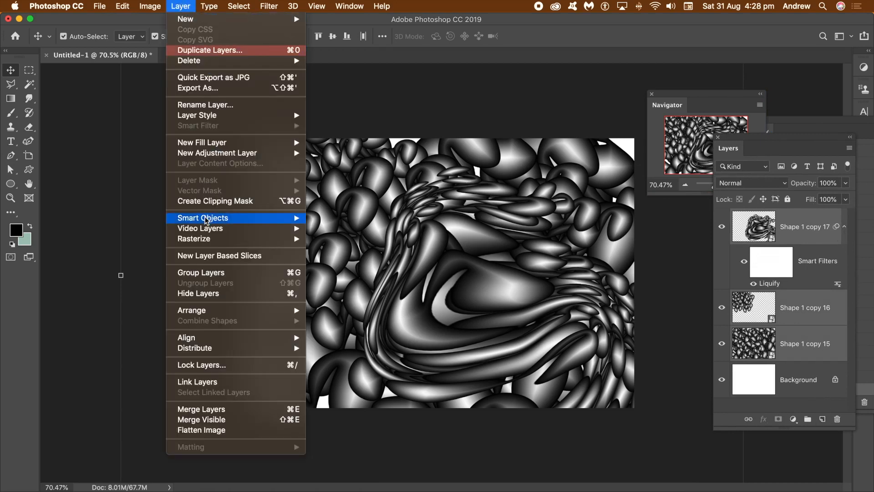
pyautogui.moveTo(205, 217)
pyautogui.click(340, 217)
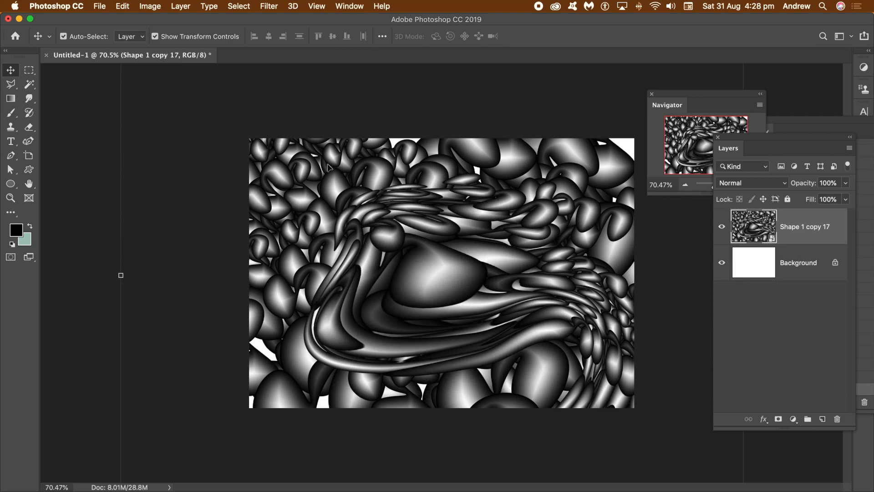
# Liquify the combined smart object with large warp strokes into flowing waves at brush size 1067.
pyautogui.click(259, 7)
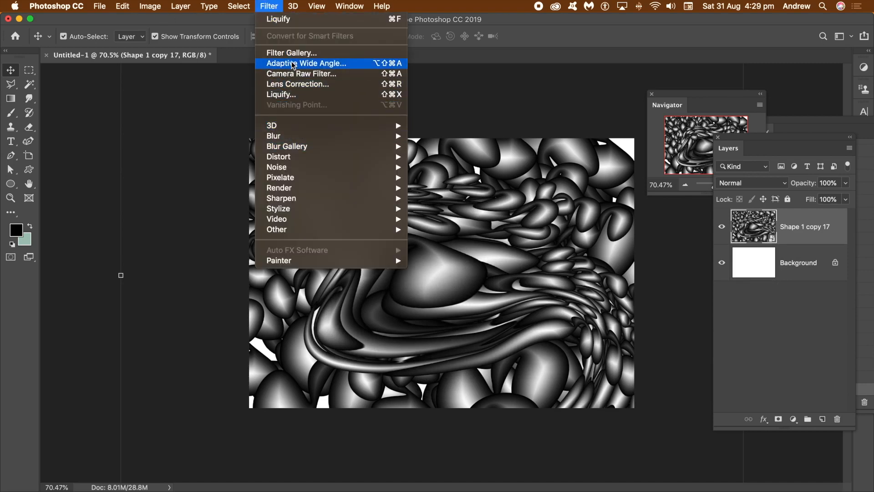
pyautogui.click(294, 95)
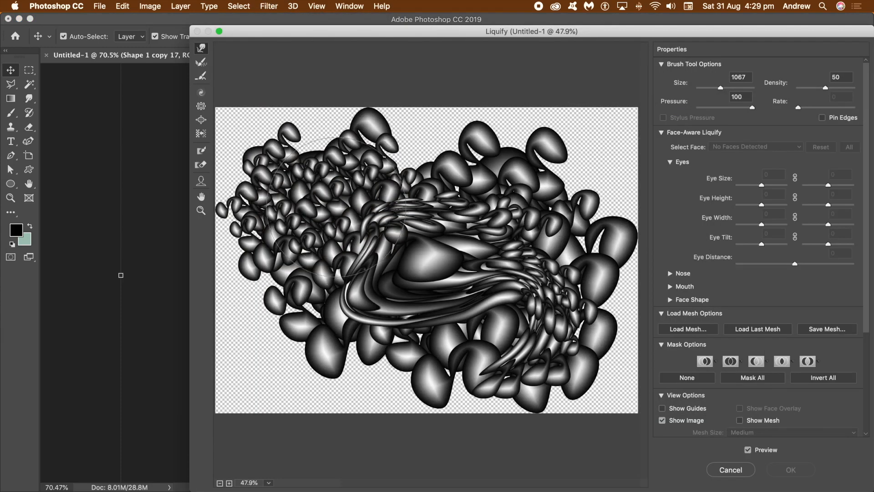
pyautogui.moveTo(350, 223)
pyautogui.mouseDown()
pyautogui.moveTo(292, 271)
pyautogui.moveTo(281, 301)
pyautogui.moveTo(278, 318)
pyautogui.moveTo(310, 311)
pyautogui.moveTo(322, 323)
pyautogui.moveTo(292, 350)
pyautogui.moveTo(278, 348)
pyautogui.moveTo(332, 343)
pyautogui.moveTo(376, 262)
pyautogui.moveTo(379, 233)
pyautogui.moveTo(414, 244)
pyautogui.moveTo(488, 227)
pyautogui.moveTo(474, 341)
pyautogui.moveTo(501, 296)
pyautogui.moveTo(506, 219)
pyautogui.moveTo(501, 155)
pyautogui.mouseUp()
pyautogui.click(790, 473)
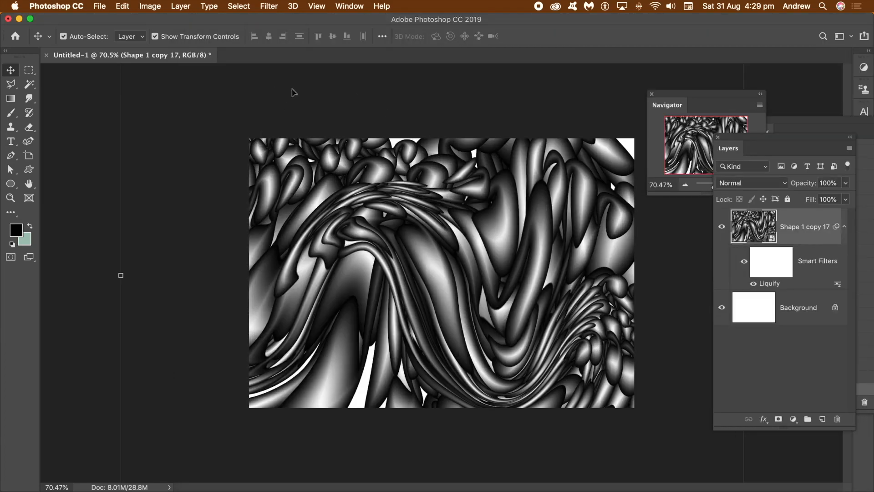
# Open the contents of the nested smart objects one after another, down to the original Shape 1 document.
pyautogui.click(349, 5)
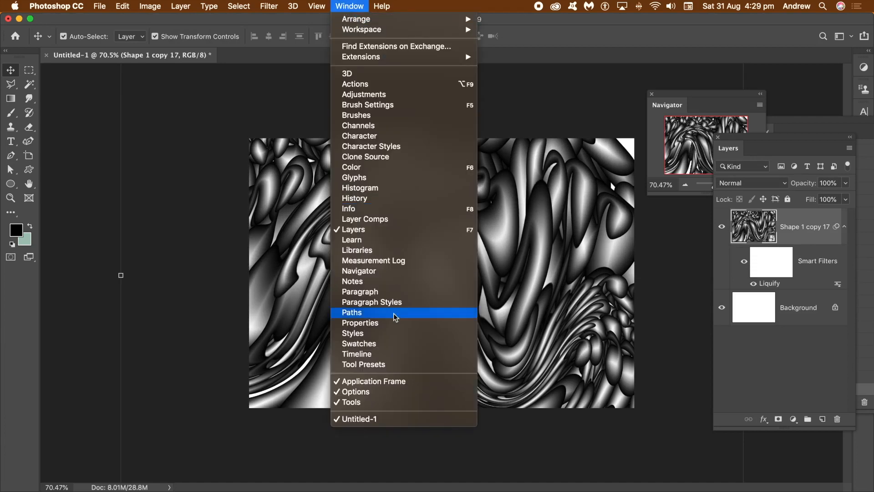
pyautogui.click(570, 34)
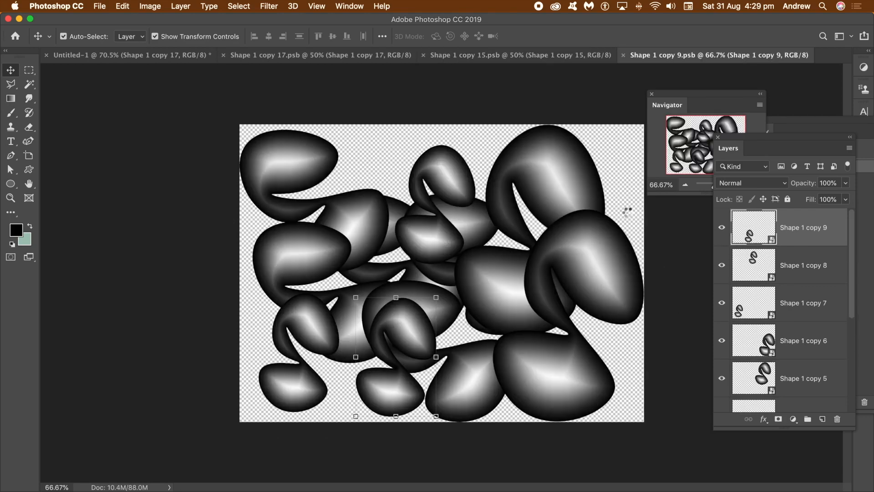
pyautogui.doubleClick(731, 226)
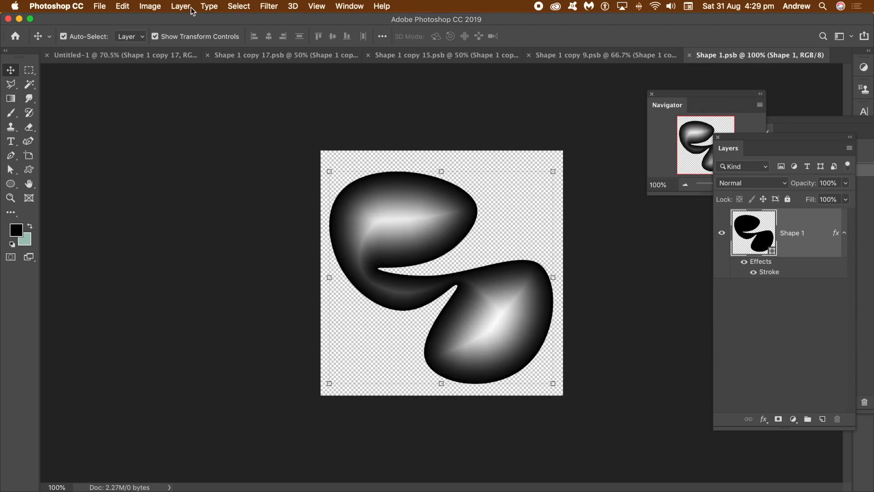
# Reshape Shape 1's path with the Curvature Pen, stretching the upper lobe into a point and narrowing the lower lobe.
pyautogui.click(29, 142)
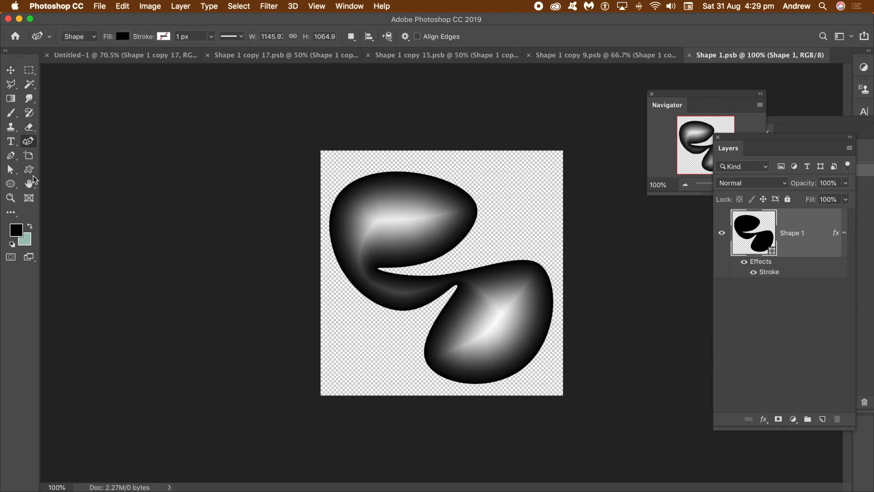
pyautogui.click(10, 169)
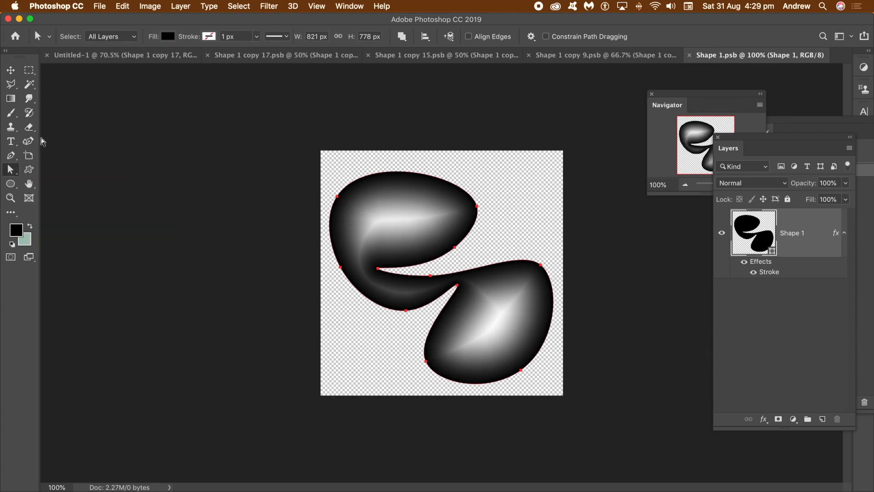
pyautogui.click(29, 142)
pyautogui.moveTo(455, 248); pyautogui.dragTo(535, 238)
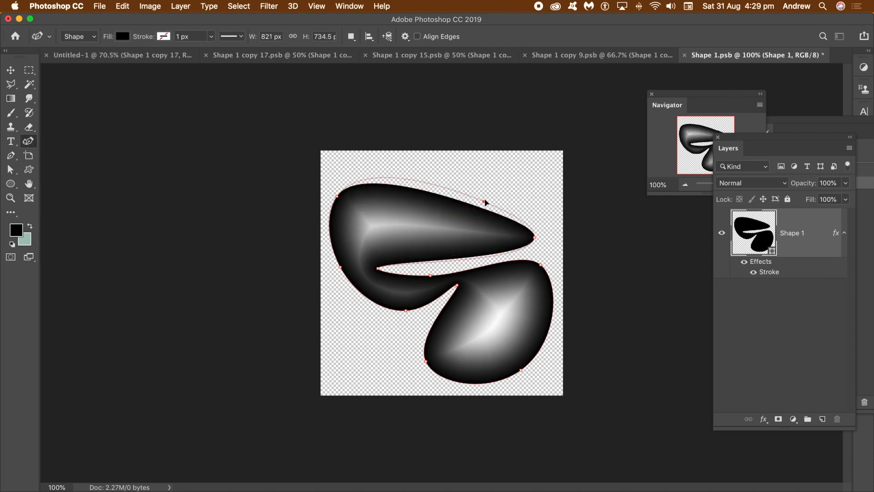
pyautogui.moveTo(464, 221); pyautogui.dragTo(457, 226)
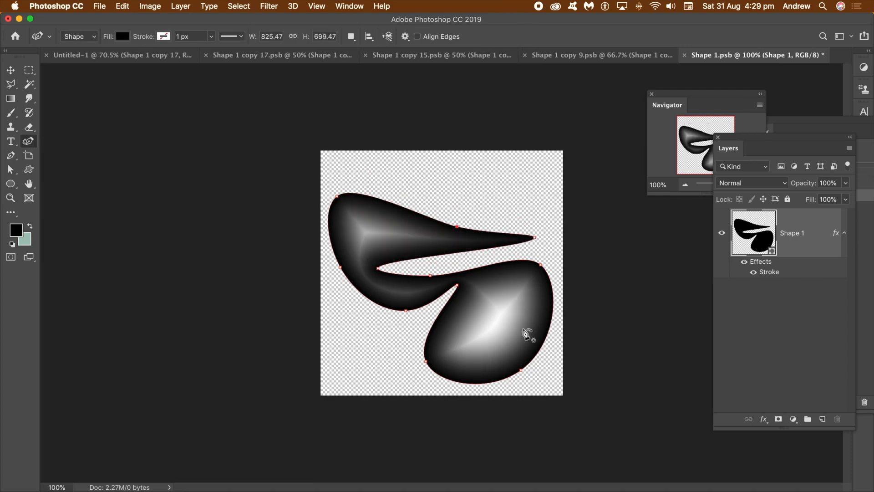
pyautogui.moveTo(521, 371); pyautogui.dragTo(497, 335)
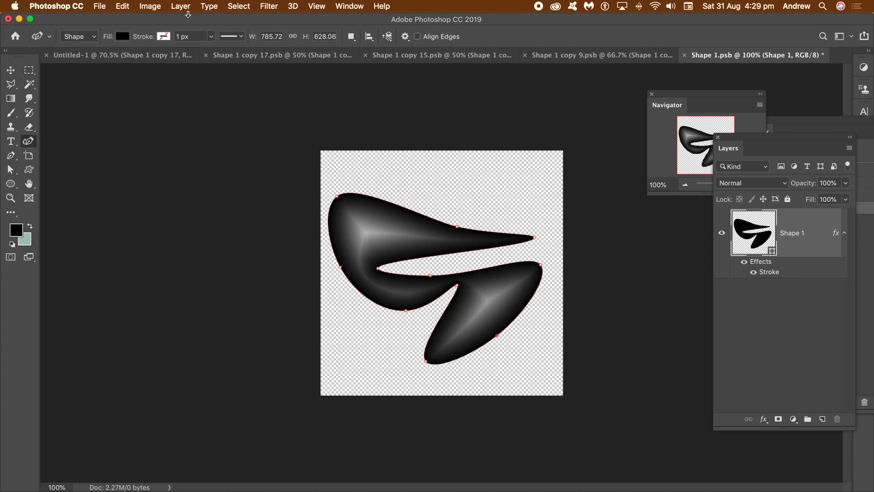
# Set the size of Shape 1's gradient stroke to 144 px and switch to the Move tool.
pyautogui.click(181, 6)
pyautogui.moveTo(205, 117)
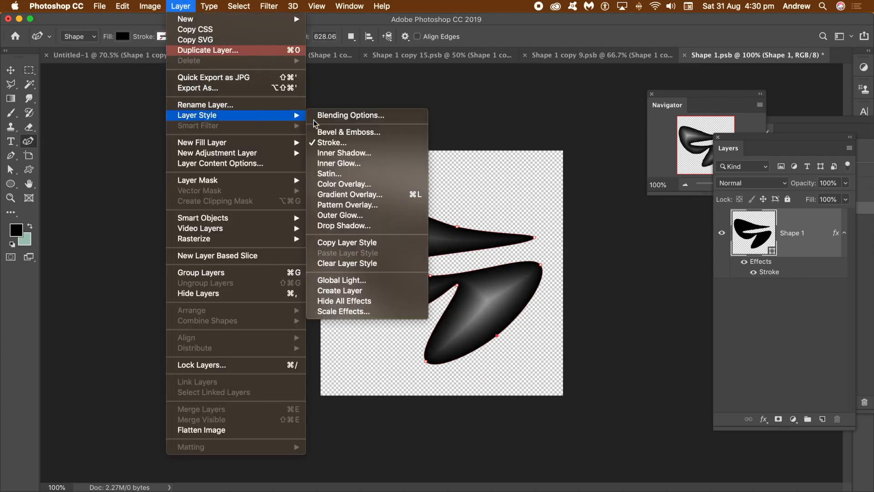
pyautogui.click(338, 141)
pyautogui.moveTo(666, 171); pyautogui.dragTo(653, 170)
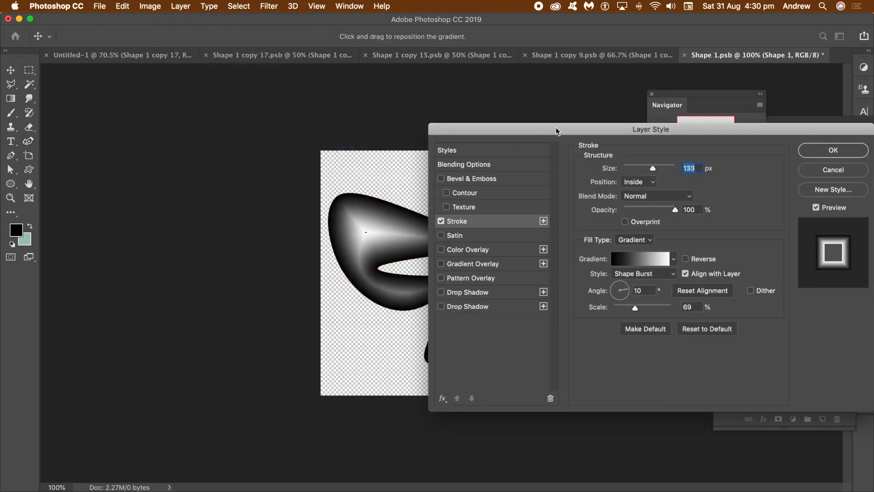
pyautogui.moveTo(560, 132); pyautogui.dragTo(646, 157)
pyautogui.moveTo(718, 181); pyautogui.dragTo(716, 181)
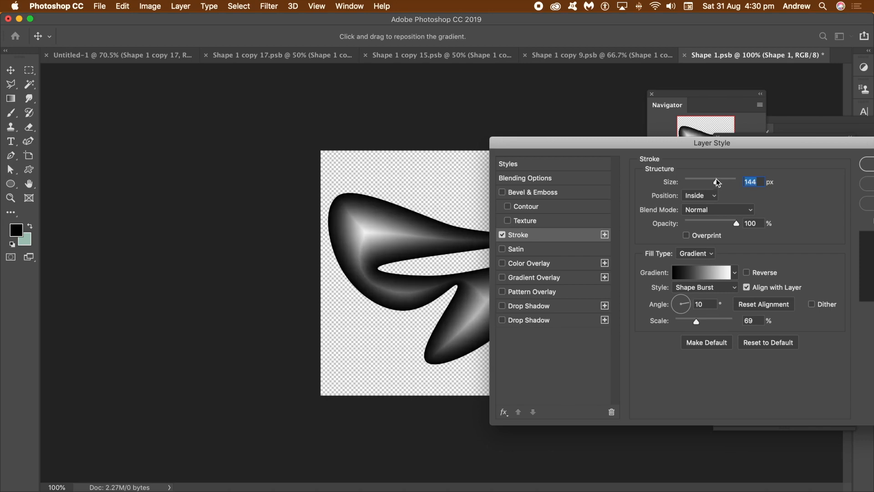
pyautogui.moveTo(674, 153); pyautogui.dragTo(519, 176)
pyautogui.click(738, 187)
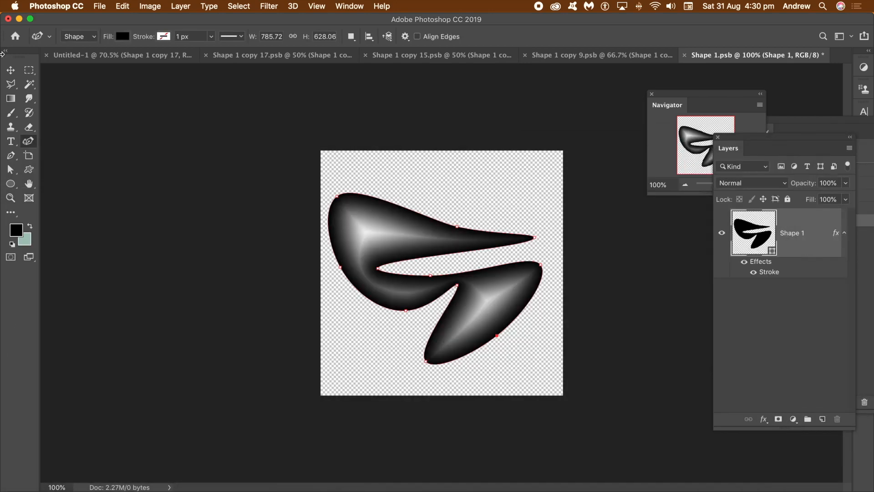
pyautogui.click(11, 70)
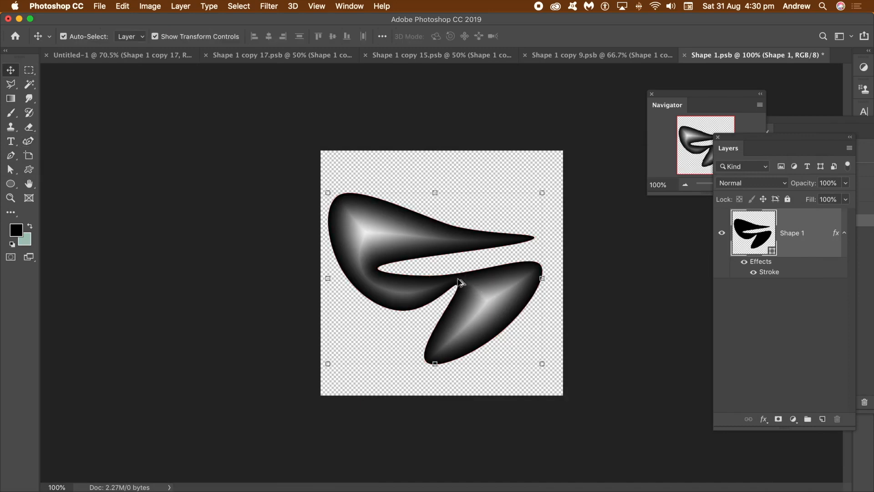
# Duplicate Shape 1, rotate and shrink the copy so it stands upright, and place it over the right half of the original.
pyautogui.moveTo(430, 218); pyautogui.dragTo(443, 192)
pyautogui.moveTo(343, 165); pyautogui.dragTo(387, 204)
pyautogui.moveTo(569, 191); pyautogui.dragTo(526, 303)
pyautogui.moveTo(501, 271); pyautogui.dragTo(506, 255)
pyautogui.press('Return')
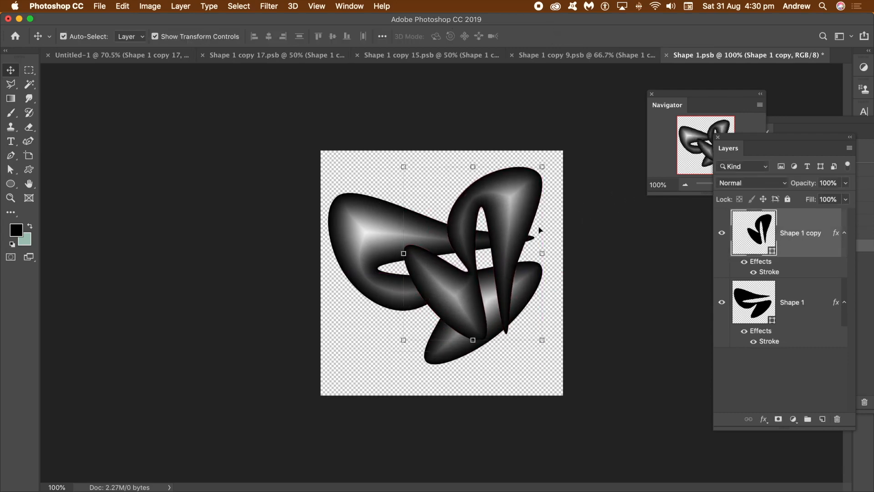
# Add a Multiply drop shadow to Shape 1 copy at an angle of about 127°, with a slight spread, stronger opacity and shorter distance.
pyautogui.click(182, 6)
pyautogui.moveTo(271, 120)
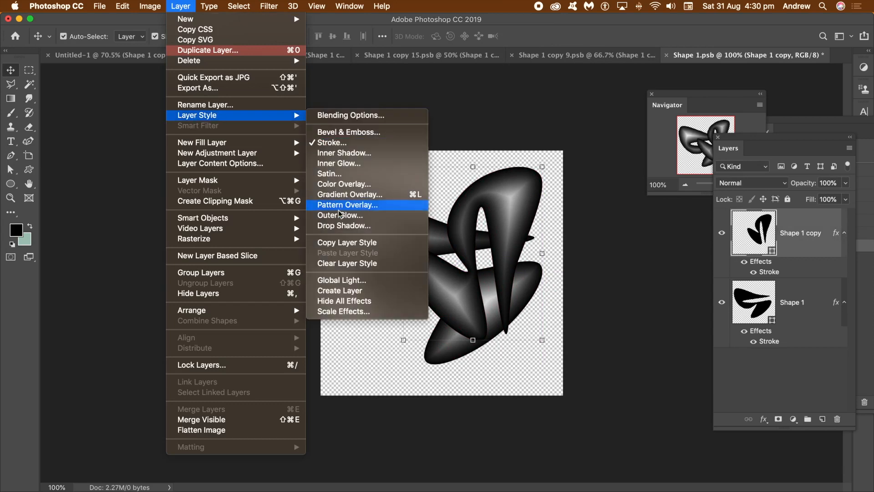
pyautogui.click(336, 228)
pyautogui.moveTo(434, 168); pyautogui.dragTo(619, 146)
pyautogui.moveTo(451, 337); pyautogui.dragTo(431, 327)
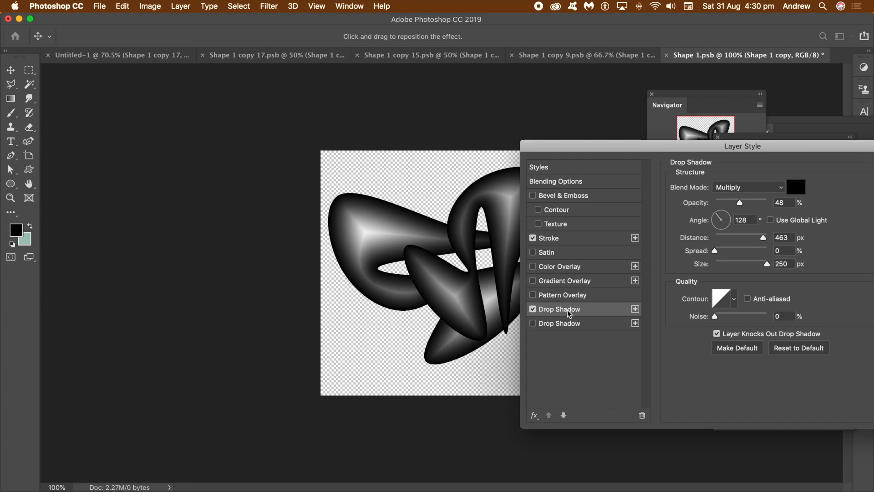
pyautogui.moveTo(513, 306); pyautogui.dragTo(531, 334)
pyautogui.moveTo(677, 155); pyautogui.dragTo(128, 184)
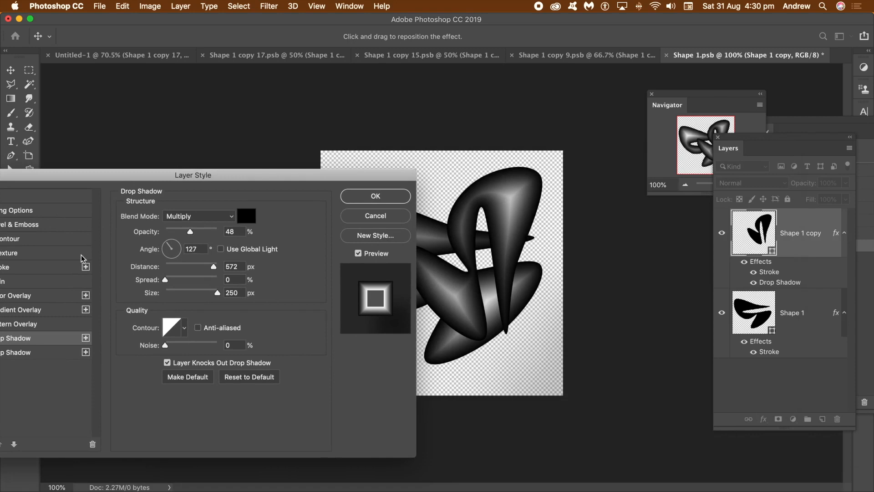
pyautogui.moveTo(165, 280); pyautogui.dragTo(181, 293)
pyautogui.moveTo(190, 232); pyautogui.dragTo(209, 232)
pyautogui.moveTo(211, 263); pyautogui.dragTo(185, 269)
pyautogui.click(348, 197)
# Shift Shape 1 copy slightly down and to the left, and save and close Shape 1.psb.
pyautogui.moveTo(526, 191); pyautogui.dragTo(511, 212)
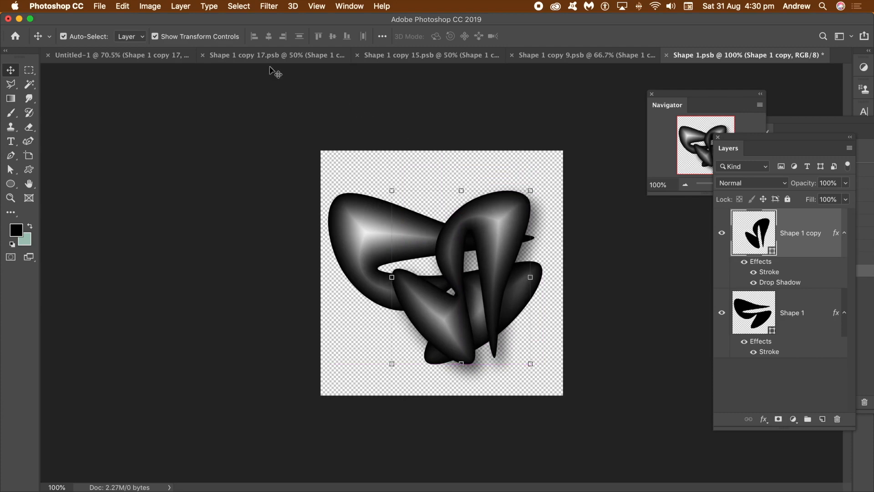
pyautogui.click(666, 56)
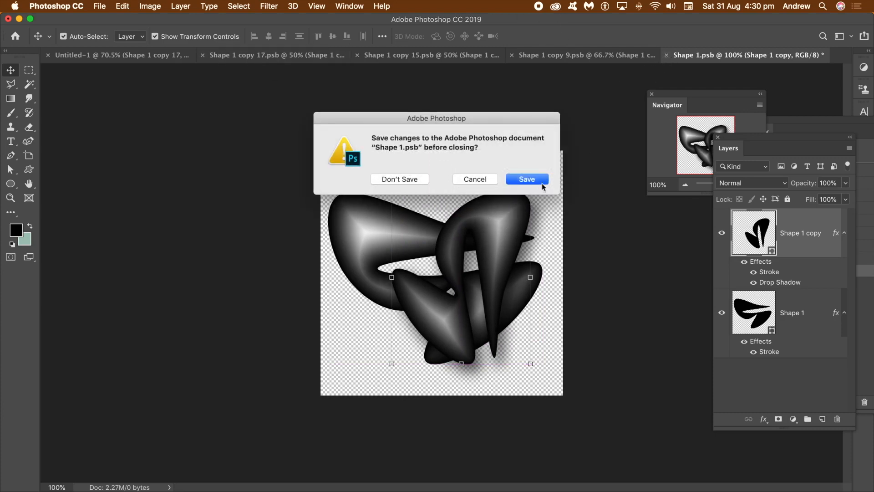
pyautogui.click(528, 179)
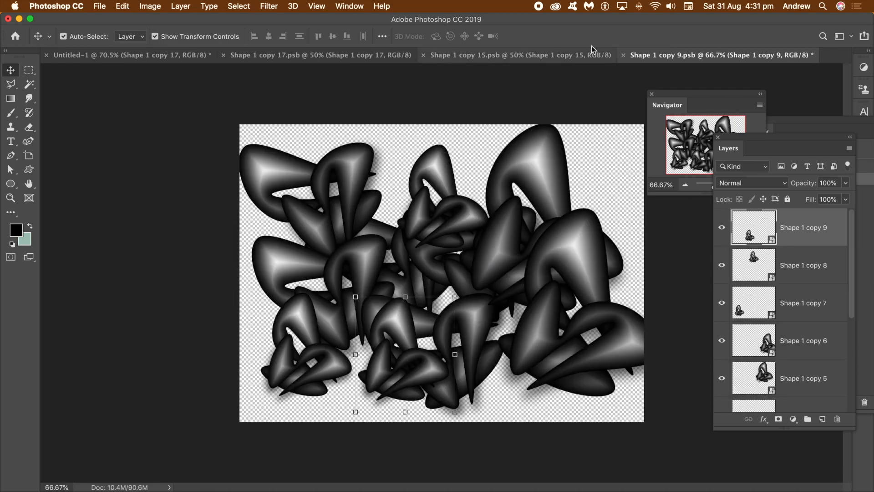
# Move Shape 1 copy 5 slightly down and left, and Liquify its upper lobe leftward into flowing strands at brush size 1067.
pyautogui.click(529, 163)
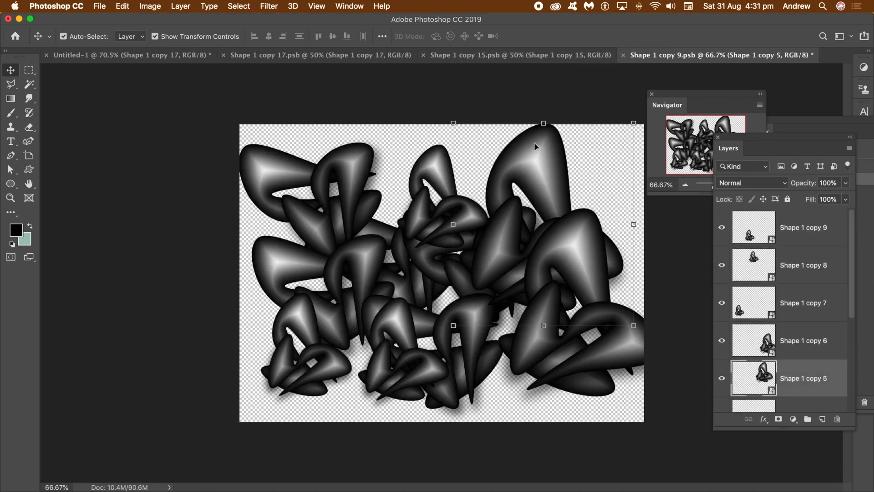
pyautogui.moveTo(534, 146); pyautogui.dragTo(530, 173)
pyautogui.click(269, 6)
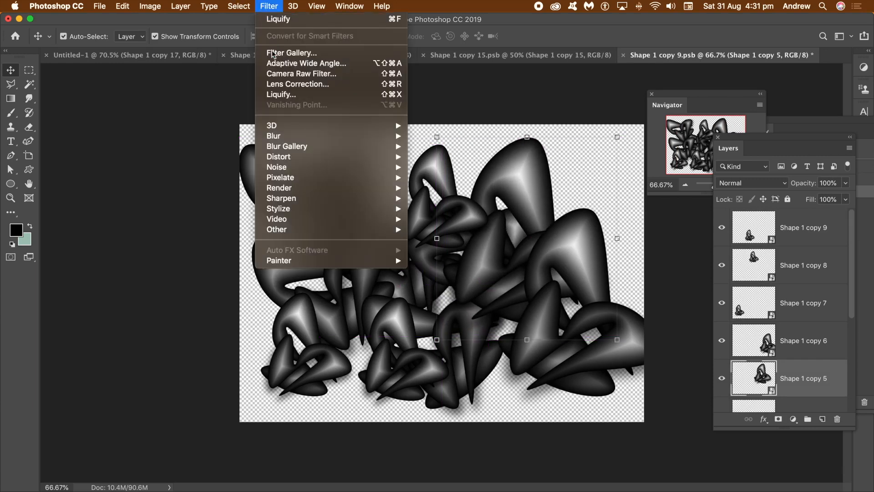
pyautogui.click(292, 93)
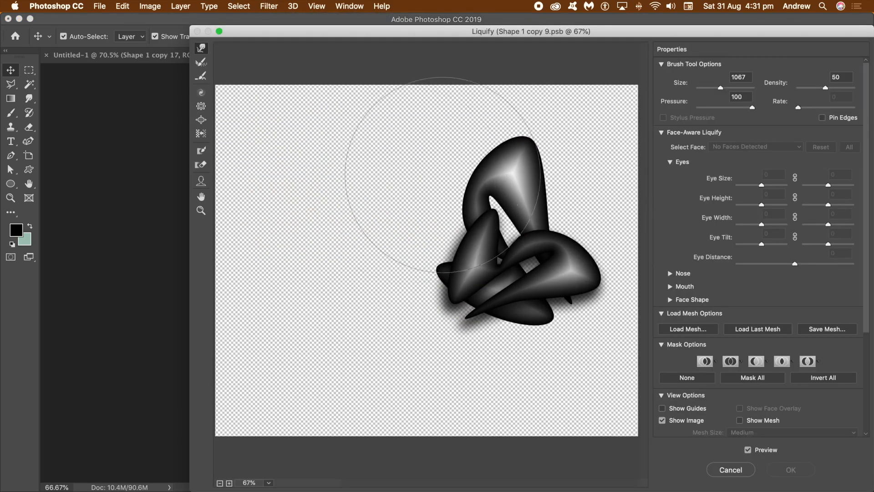
pyautogui.moveTo(504, 198)
pyautogui.mouseDown()
pyautogui.moveTo(459, 239)
pyautogui.moveTo(390, 253)
pyautogui.moveTo(503, 225)
pyautogui.moveTo(469, 207)
pyautogui.moveTo(492, 147)
pyautogui.moveTo(511, 146)
pyautogui.moveTo(513, 155)
pyautogui.moveTo(480, 132)
pyautogui.moveTo(400, 205)
pyautogui.moveTo(507, 118)
pyautogui.moveTo(494, 214)
pyautogui.moveTo(453, 215)
pyautogui.mouseUp()
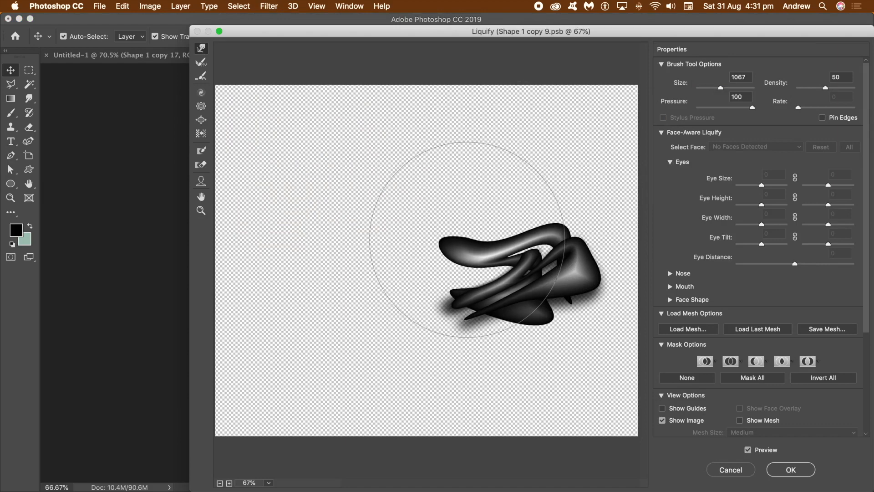
pyautogui.click(793, 472)
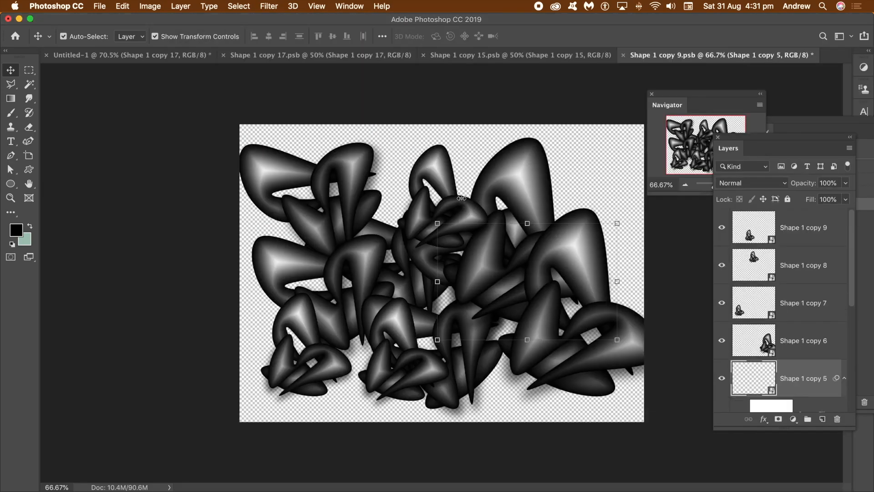
# Place a rotated duplicate of the liquified Shape 1 copy 5 mid-canvas, and shift the neighbouring large and upper-left shapes inward.
pyautogui.moveTo(498, 272); pyautogui.dragTo(404, 235)
pyautogui.moveTo(551, 189); pyautogui.dragTo(457, 345)
pyautogui.moveTo(488, 168); pyautogui.dragTo(520, 191)
pyautogui.press('Escape')
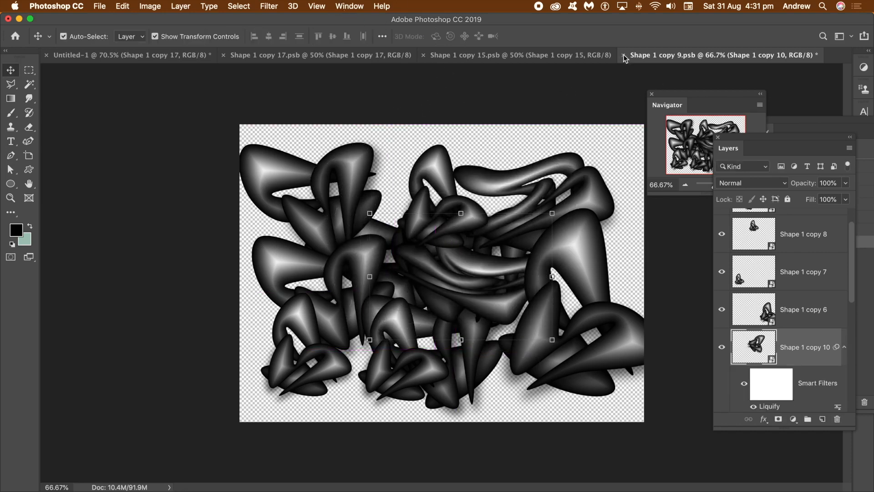
pyautogui.moveTo(634, 339); pyautogui.dragTo(596, 329)
pyautogui.moveTo(269, 168); pyautogui.dragTo(282, 168)
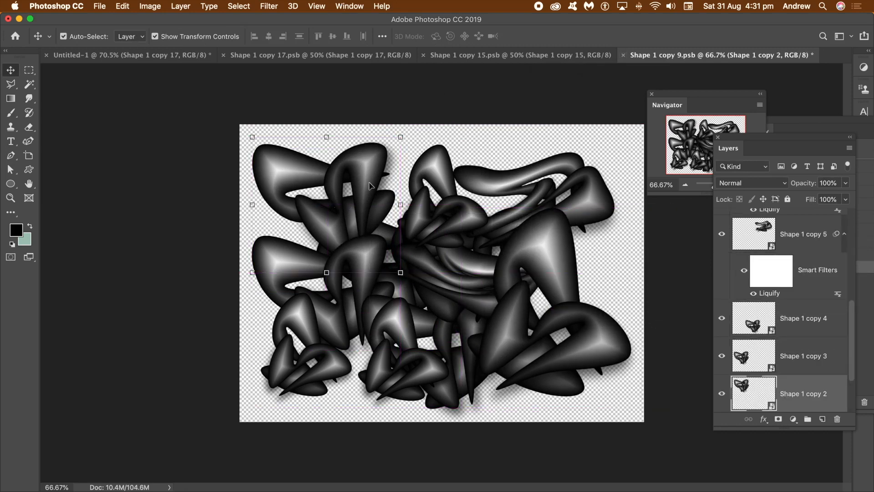
# Save and close Shape 1 copy 9.psb, Shape 1 copy 15.psb and Shape 1 copy 17.psb to update the main document.
pyautogui.click(623, 56)
pyautogui.click(527, 180)
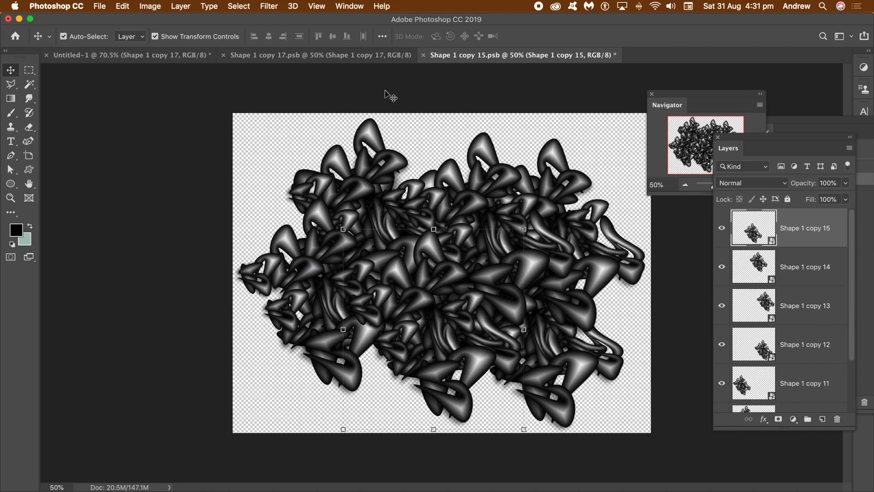
pyautogui.click(425, 56)
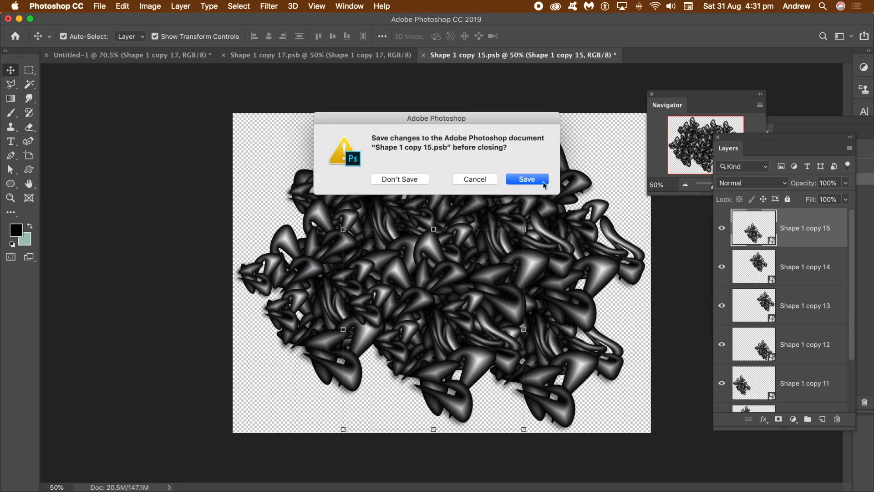
pyautogui.click(524, 178)
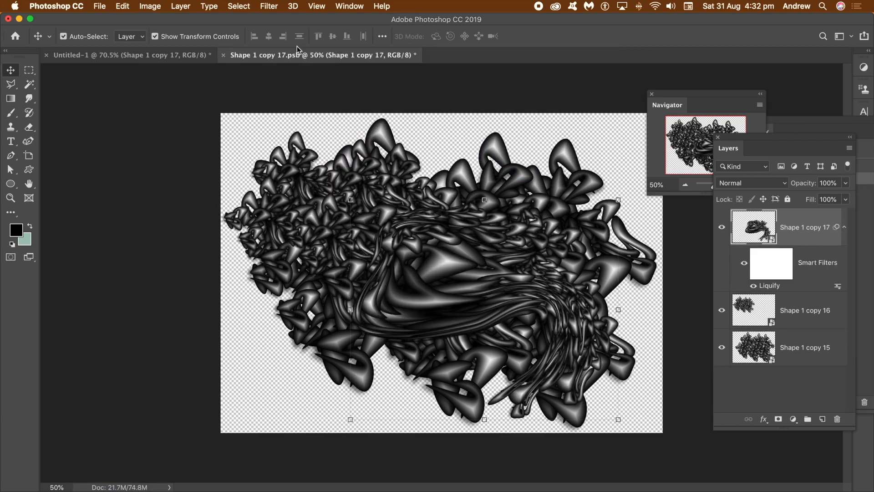
pyautogui.click(223, 55)
pyautogui.click(519, 180)
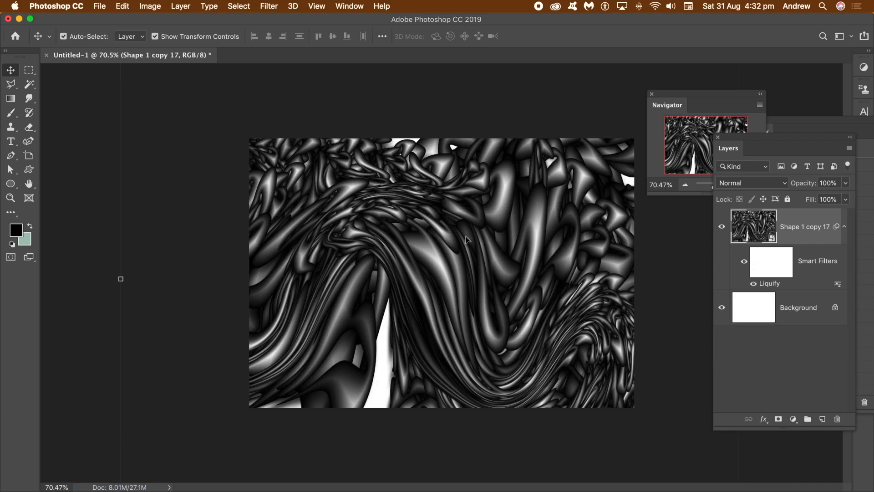
# Cover the gaps in the design with two offset duplicates of Shape 1 copy 17, and flatten the image.
pyautogui.moveTo(483, 223); pyautogui.dragTo(538, 357)
pyautogui.press('super+j')
pyautogui.press('super+j')
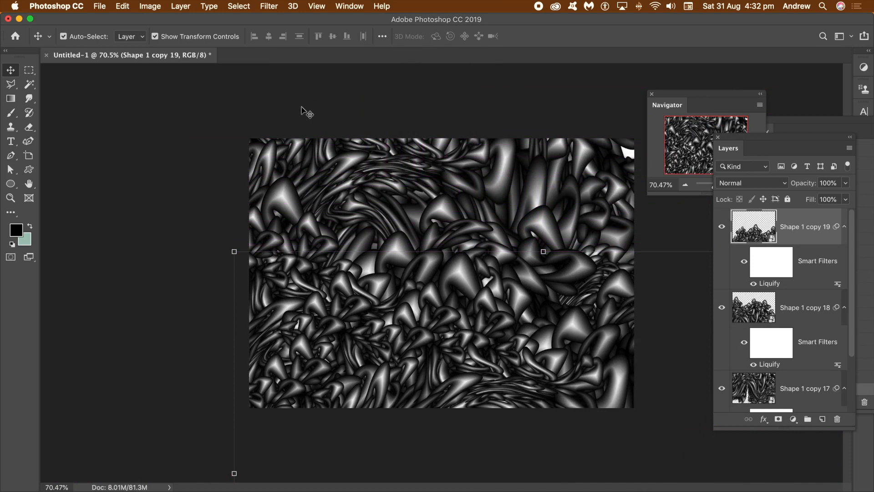
pyautogui.click(180, 6)
pyautogui.click(197, 431)
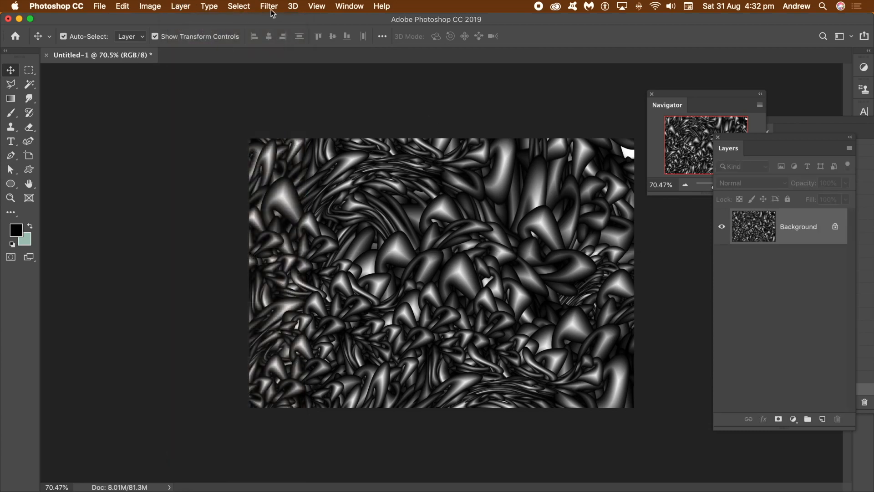
# Apply the Oil Paint filter with stylization 9.2, cleanliness 9.4, scale 4.4 and bristle detail 2.9, without lighting.
pyautogui.click(271, 7)
pyautogui.moveTo(277, 209)
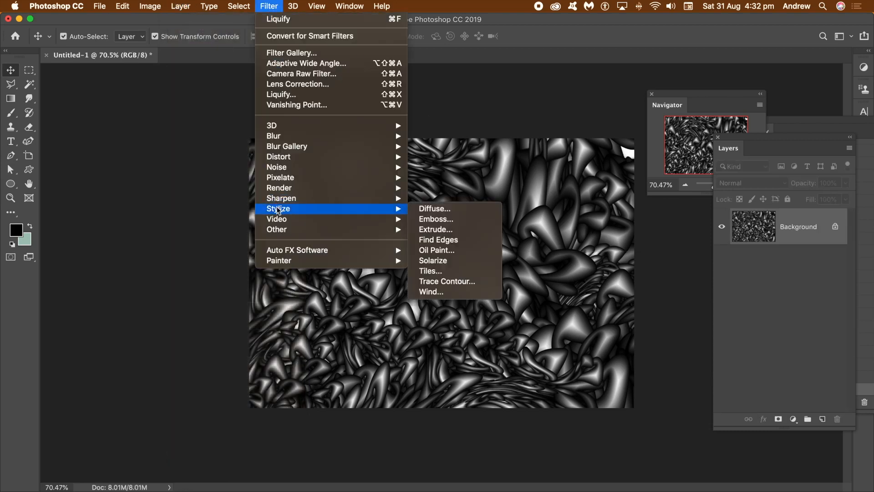
pyautogui.click(457, 252)
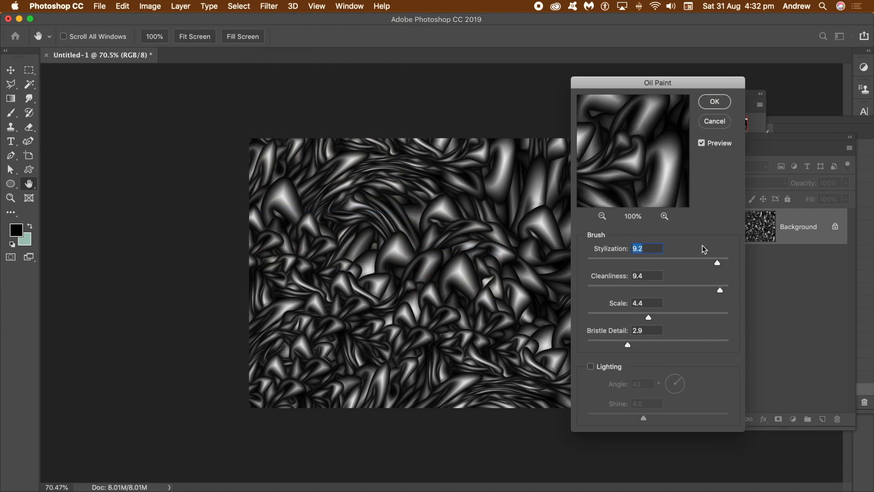
pyautogui.click(721, 103)
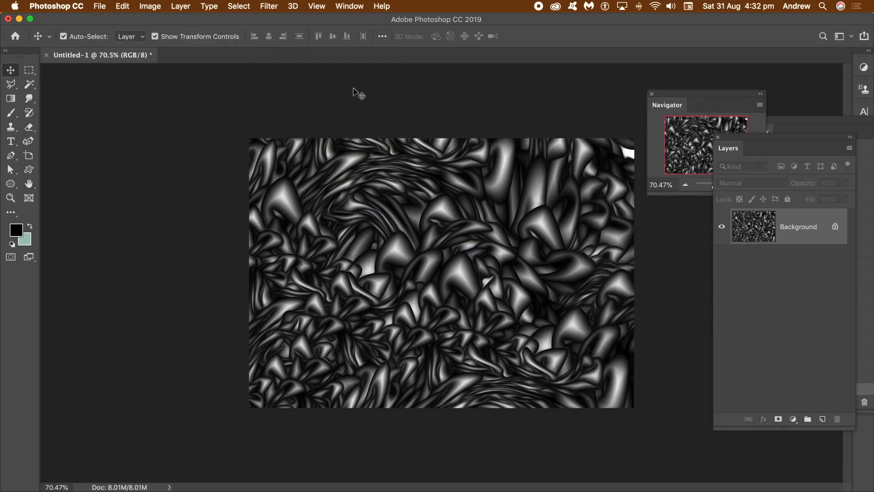
# Reapply the same Oil Paint filter three more times to smooth the flattened artwork.
pyautogui.click(269, 6)
pyautogui.click(276, 20)
pyautogui.click(269, 6)
pyautogui.click(273, 19)
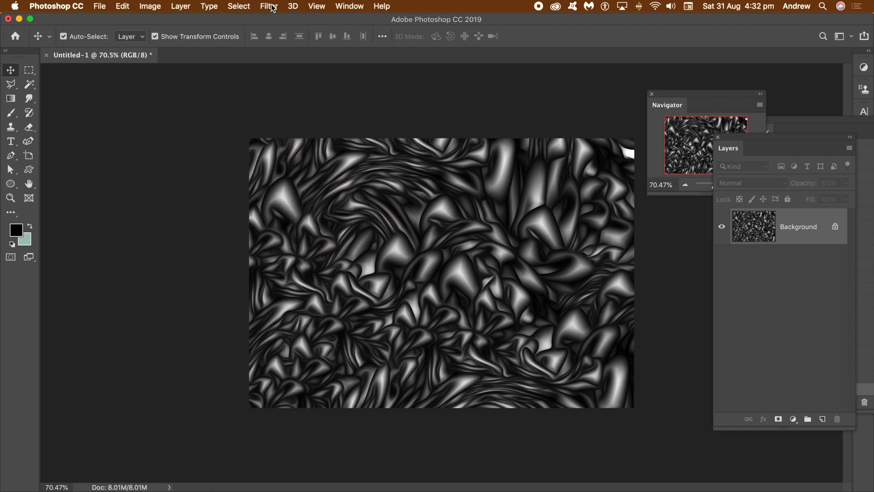
pyautogui.click(269, 6)
pyautogui.click(274, 20)
# Brighten the artwork's highlights with a Levels adjustment, setting the white input level to 222.
pyautogui.click(716, 94)
pyautogui.moveTo(715, 187); pyautogui.dragTo(716, 185)
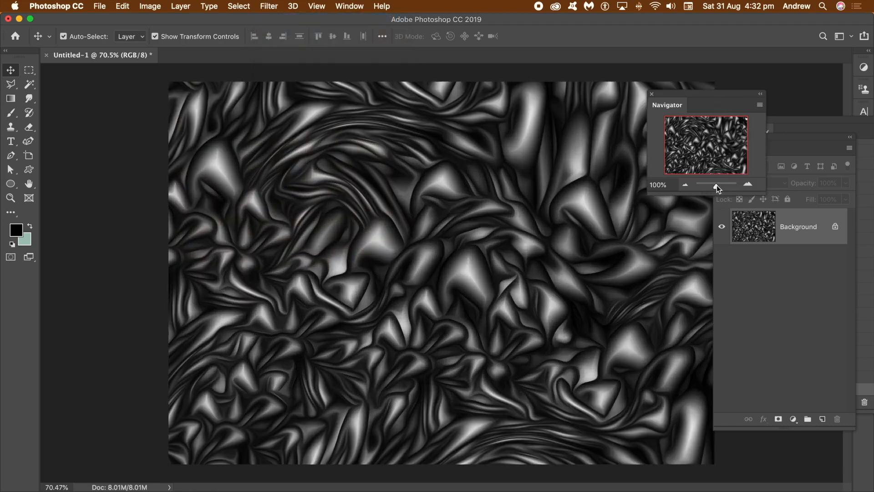
pyautogui.click(149, 6)
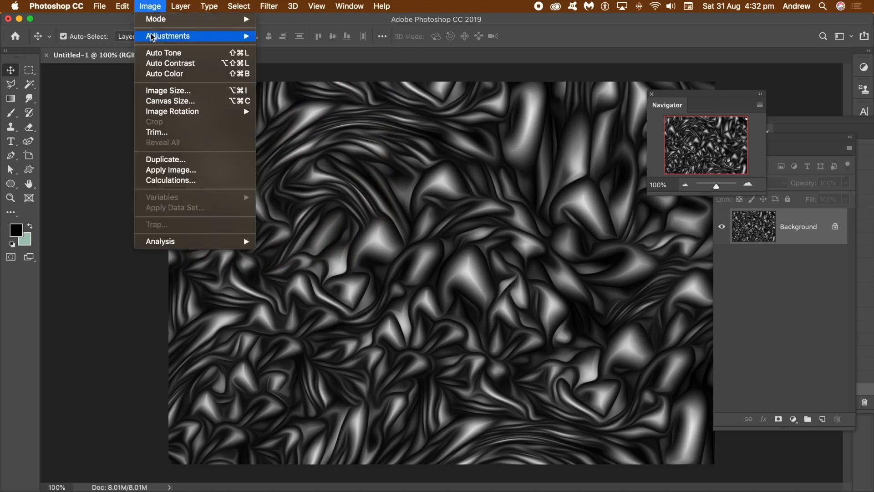
pyautogui.click(308, 48)
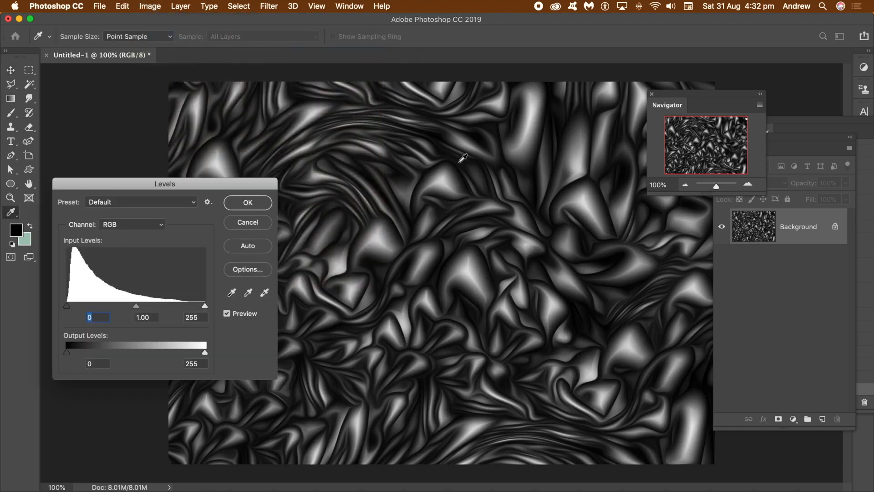
pyautogui.moveTo(190, 187); pyautogui.dragTo(220, 190)
pyautogui.moveTo(233, 305); pyautogui.dragTo(216, 307)
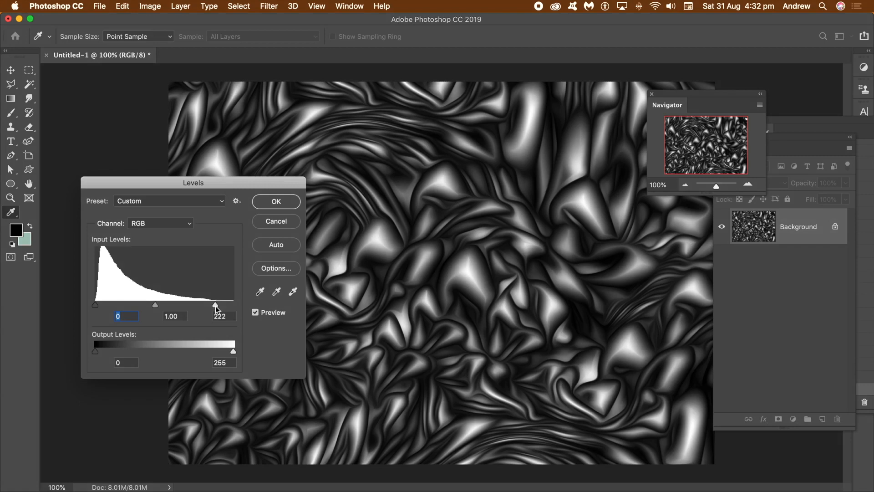
pyautogui.moveTo(155, 305); pyautogui.dragTo(156, 306)
pyautogui.click(286, 201)
pyautogui.press('v')
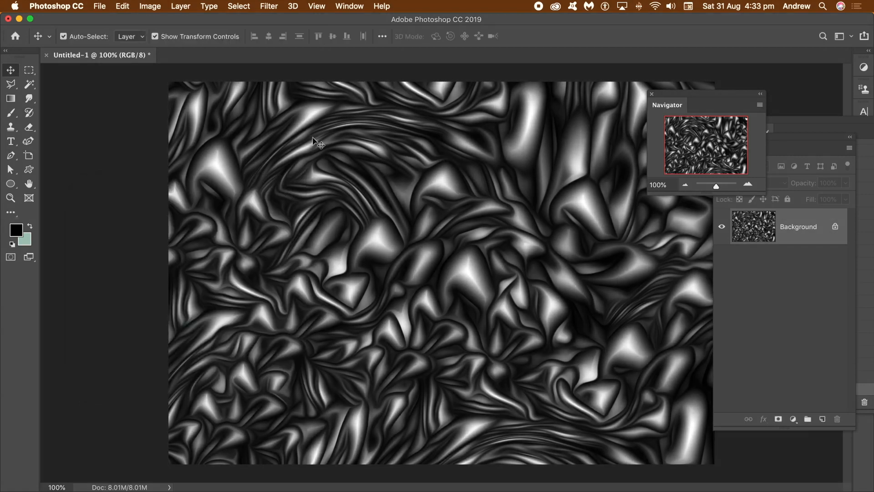